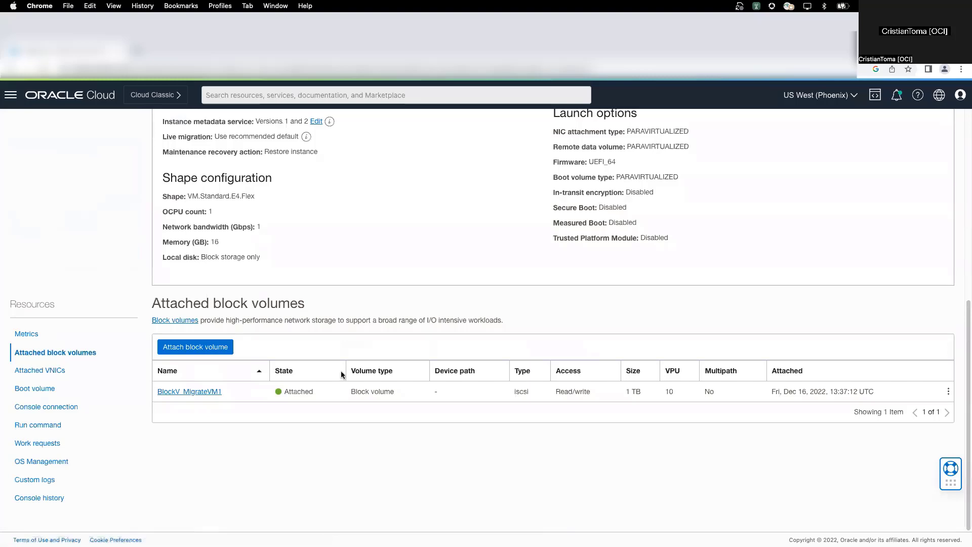
Check the state and volume type of the block volume attached to Migrate_VM1 and return to the instances list.
{"action": "left_click_drag", "start_coordinate": [313, 392], "coordinate": [268, 393]}
{"action": "left_click_drag", "start_coordinate": [351, 392], "coordinate": [407, 394]}
{"action": "scroll", "coordinate": [381, 408], "scroll_direction": "up", "scroll_amount": 2}
{"action": "scroll", "coordinate": [380, 408], "scroll_direction": "up", "scroll_amount": 10}
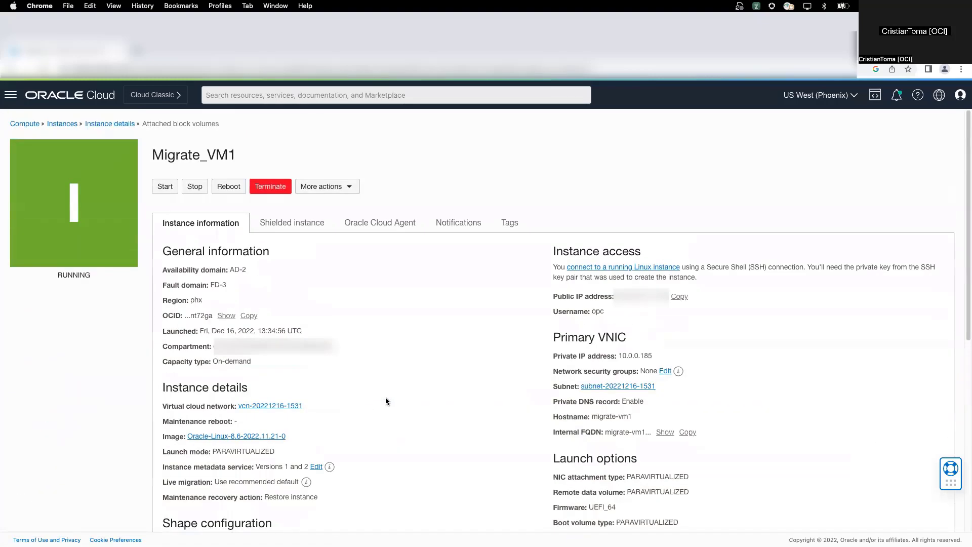
{"action": "left_click", "coordinate": [65, 125]}
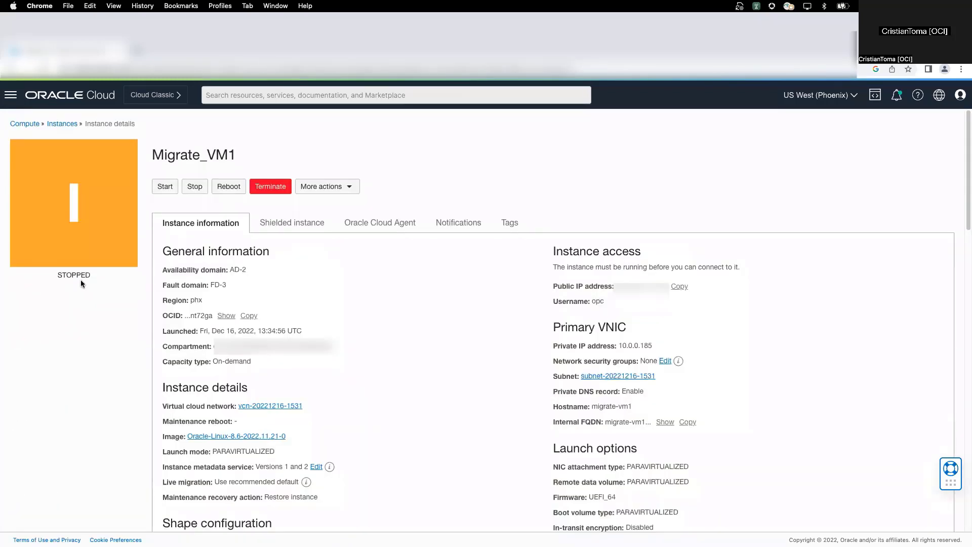
Create a full manual backup of the block volume BlockV_MigrateVM1 named BlockV_bck and open the block volume backups list.
{"action": "left_click", "coordinate": [11, 95]}
{"action": "left_click", "coordinate": [35, 191]}
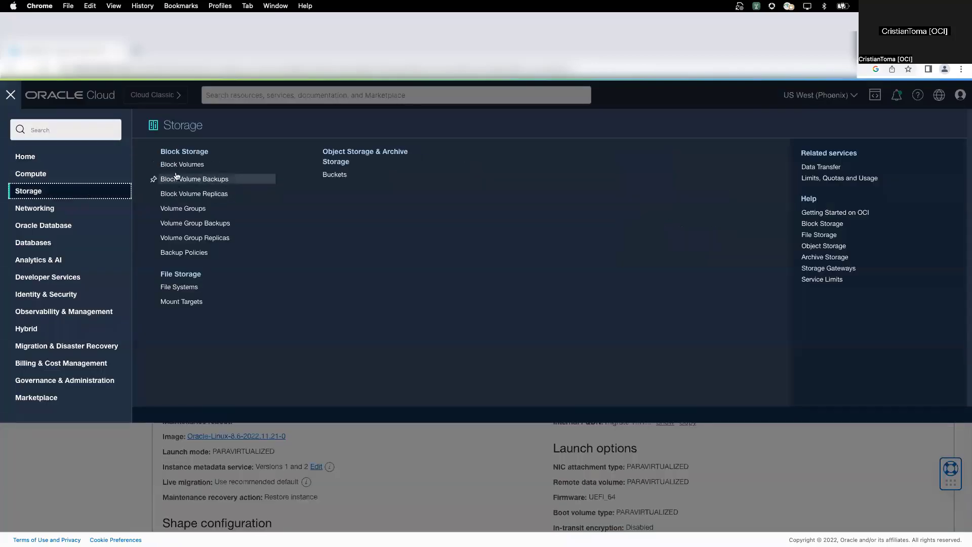
{"action": "left_click", "coordinate": [200, 165]}
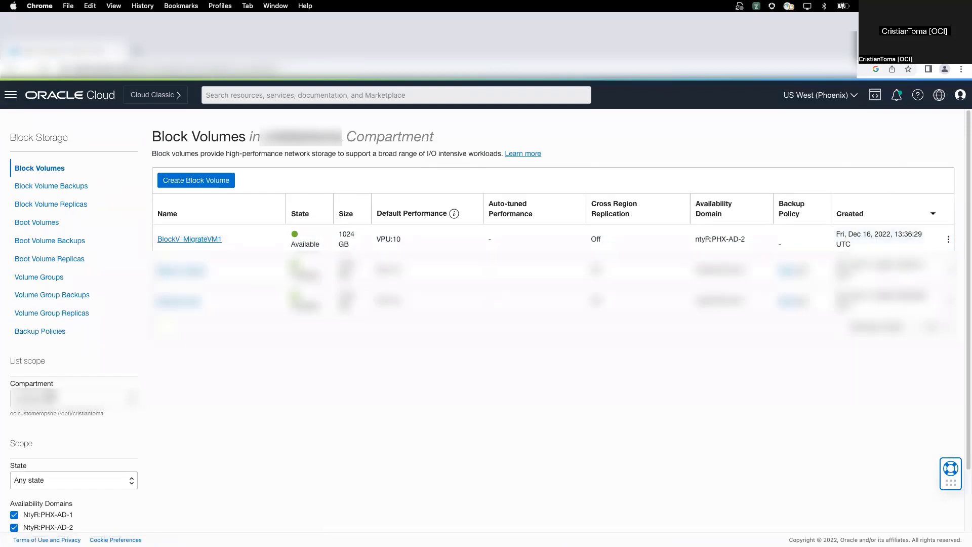
{"action": "left_click", "coordinate": [948, 239]}
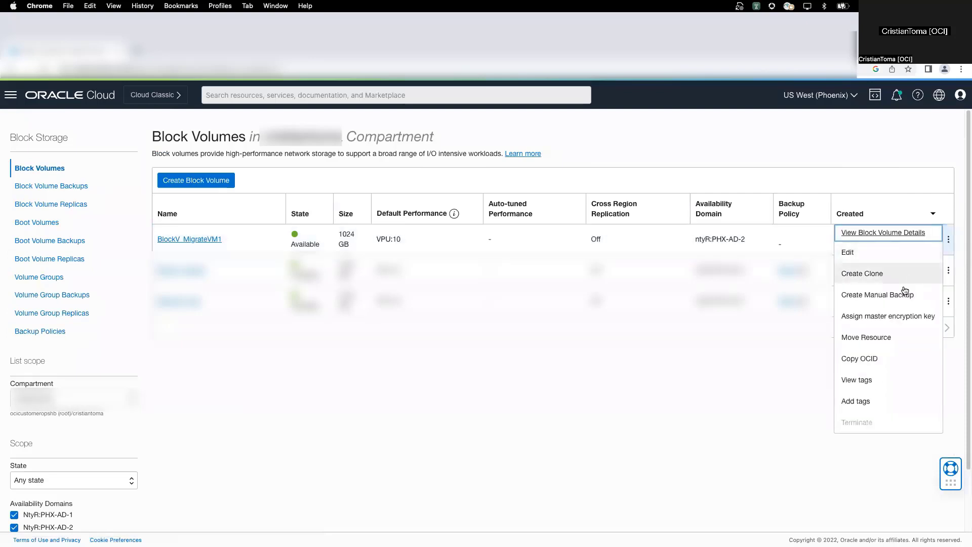
{"action": "left_click", "coordinate": [886, 296]}
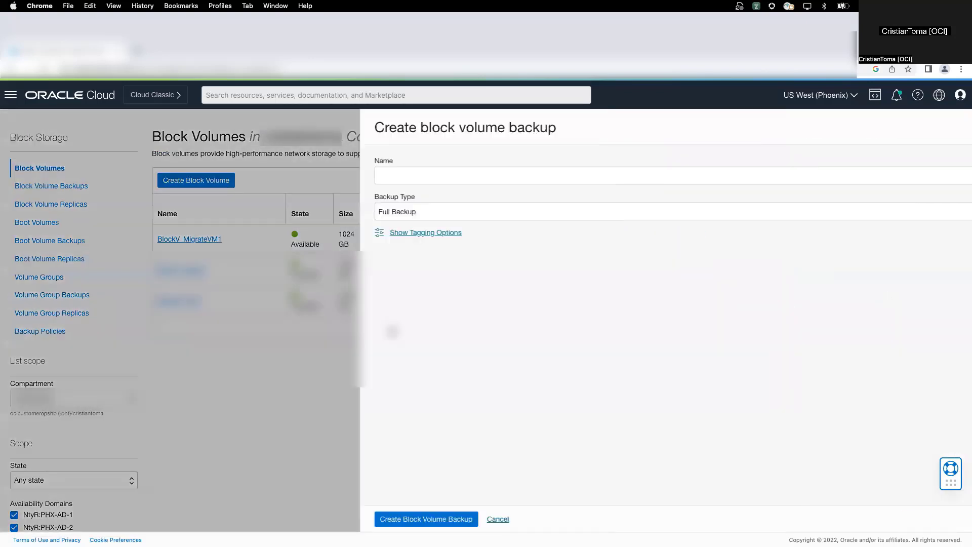
{"action": "type", "text": "BlockV_bck"}
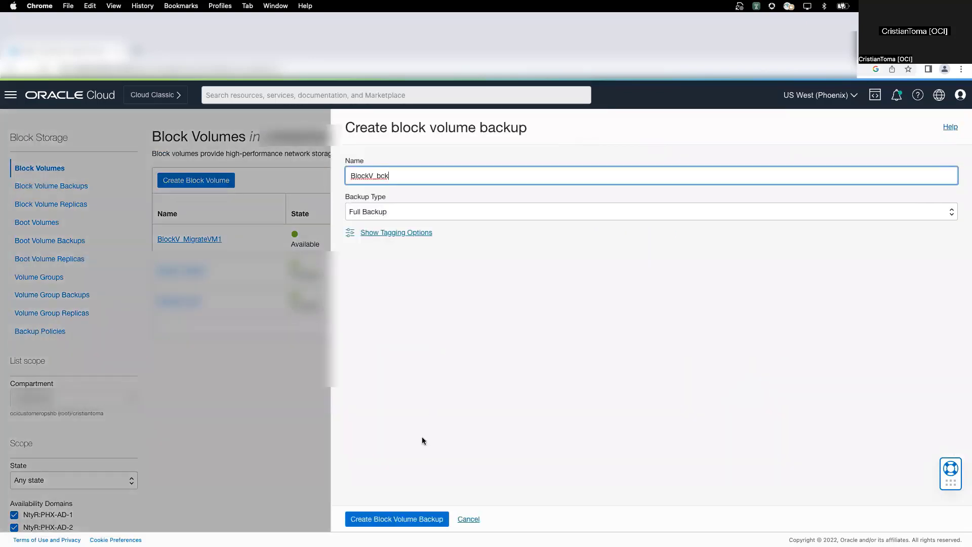
{"action": "left_click", "coordinate": [381, 519]}
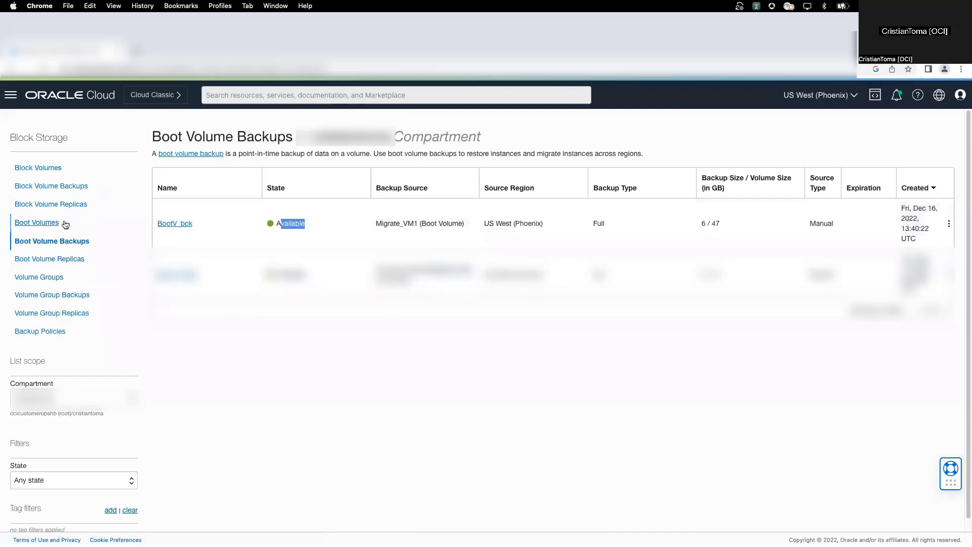
{"action": "left_click", "coordinate": [57, 186]}
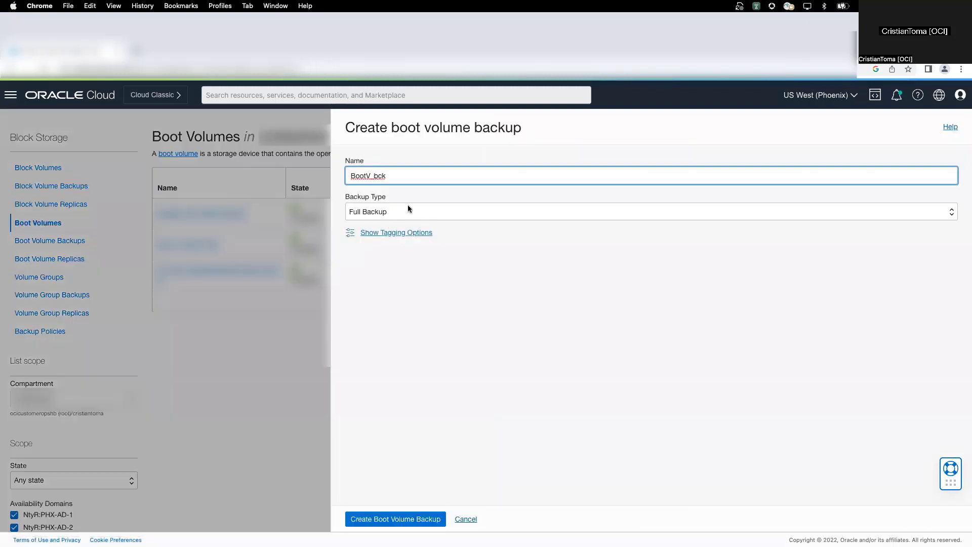
Create a boot volume backup named BootV_bck with the Full Backup type and check its state.
{"action": "left_click", "coordinate": [408, 205]}
{"action": "left_click", "coordinate": [413, 200]}
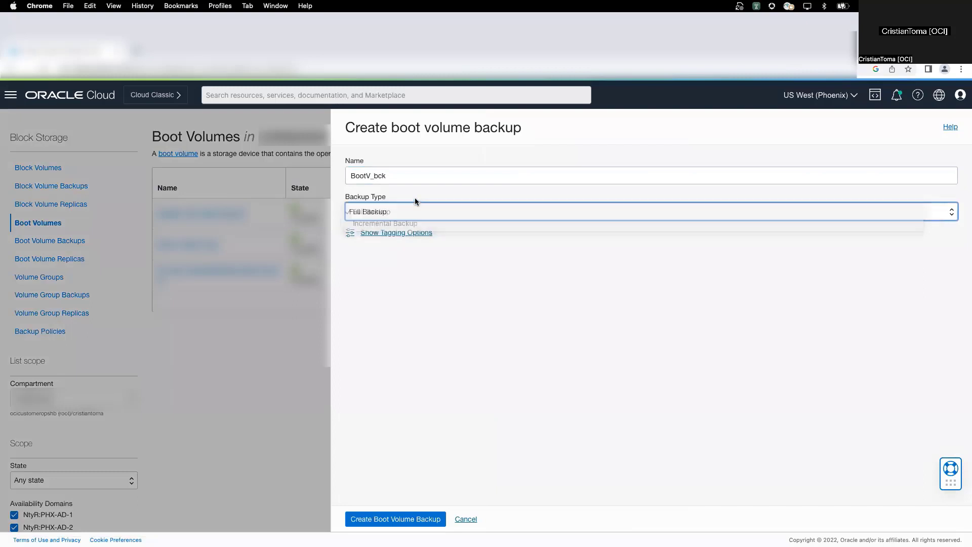
{"action": "left_click", "coordinate": [389, 521]}
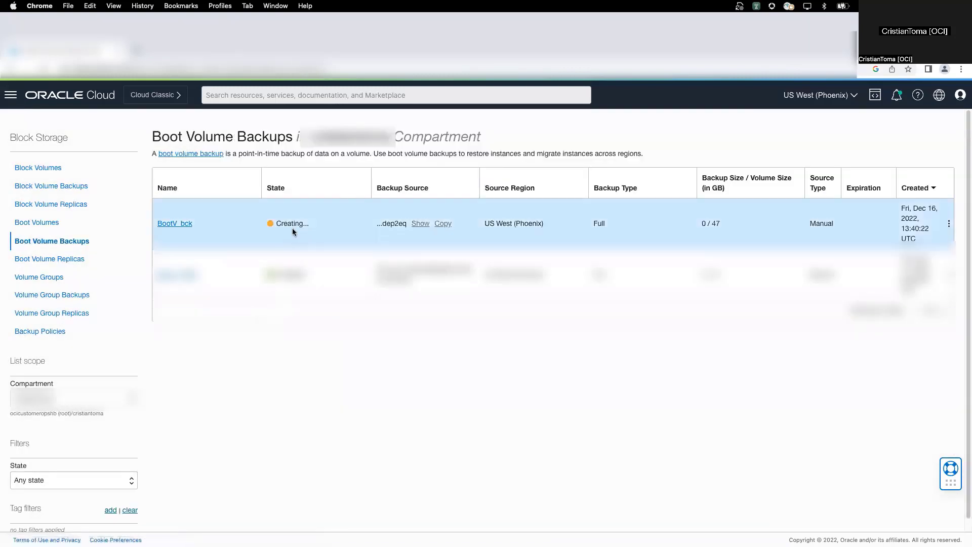
{"action": "left_click_drag", "start_coordinate": [311, 223], "coordinate": [276, 224]}
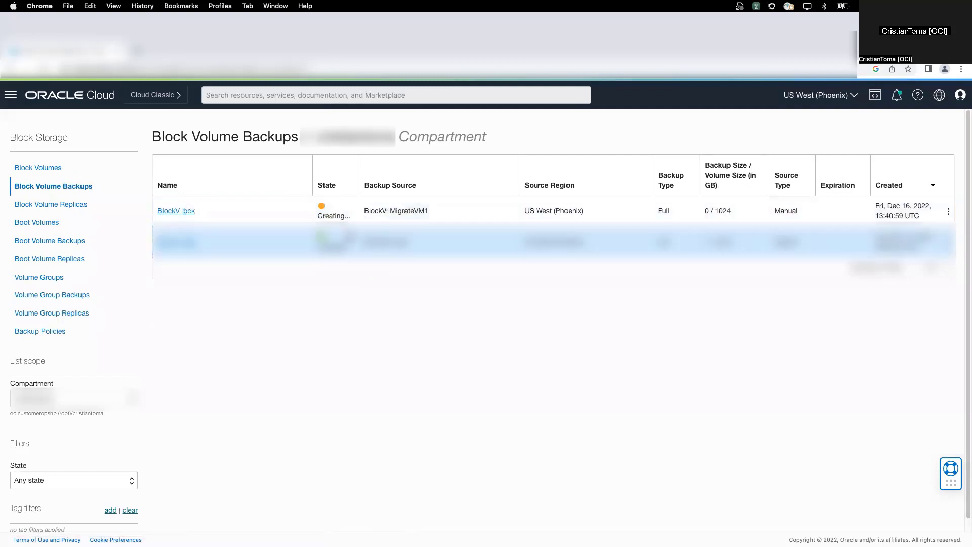
Terminate the Migrate_VM1 compute instance without deleting its attached boot volume, and check its availability domain.
{"action": "left_click", "coordinate": [11, 95]}
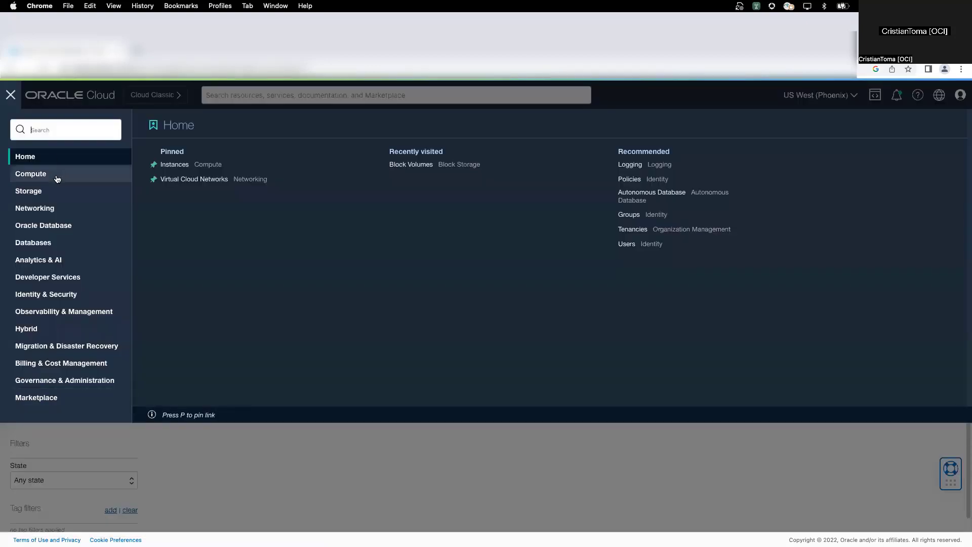
{"action": "mouse_move", "coordinate": [56, 178]}
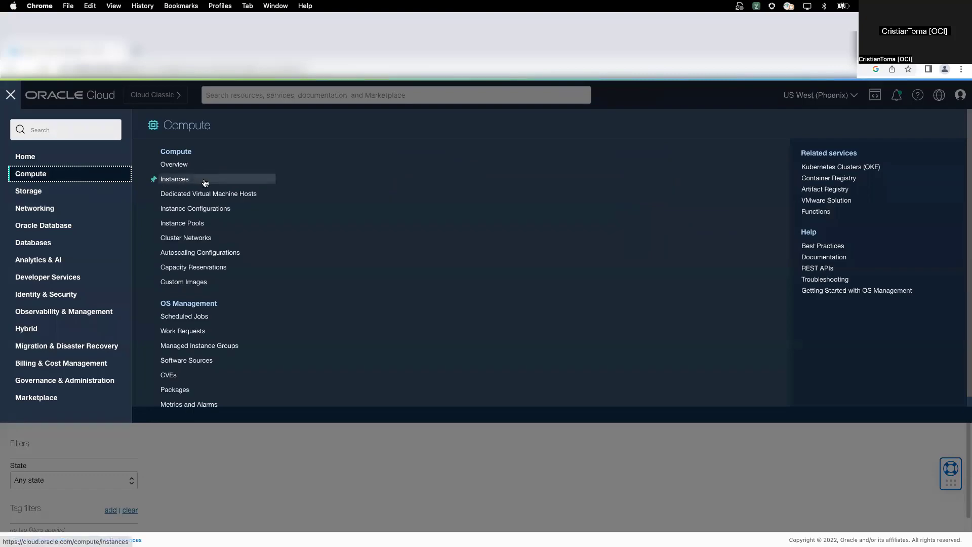
{"action": "left_click", "coordinate": [206, 181]}
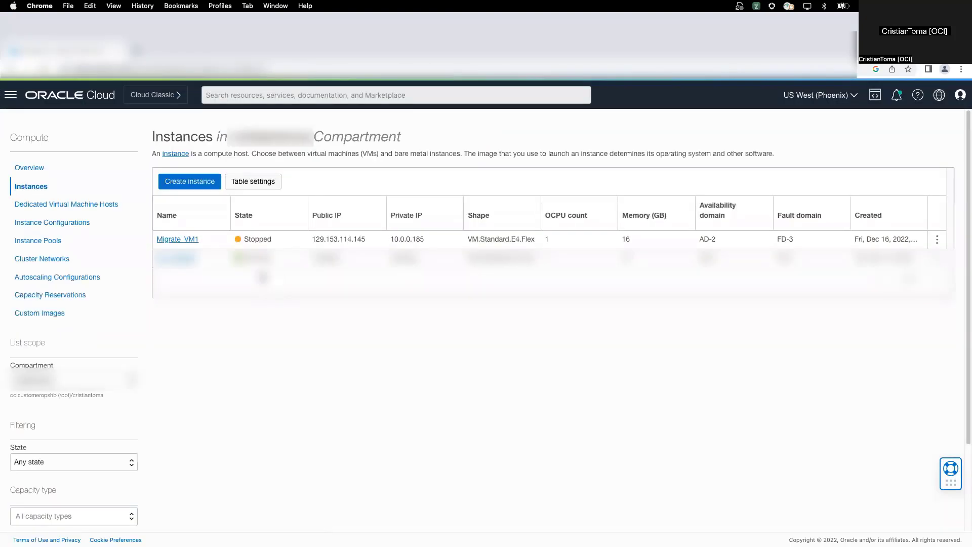
{"action": "left_click", "coordinate": [183, 241]}
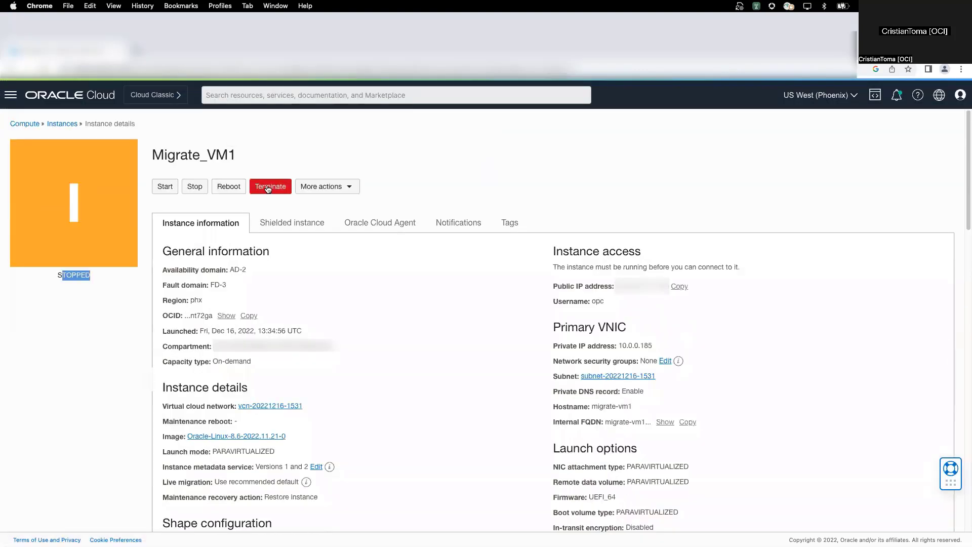
{"action": "left_click", "coordinate": [269, 187]}
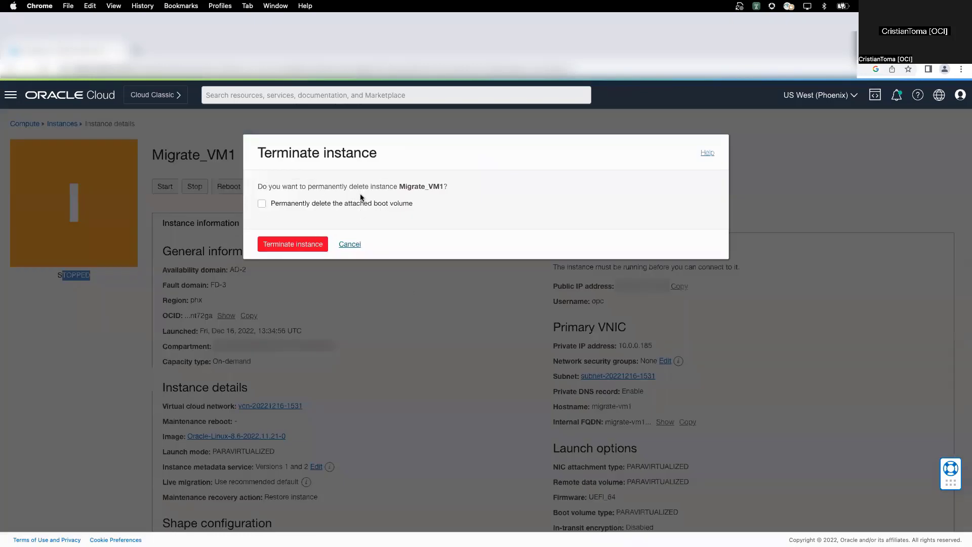
{"action": "left_click", "coordinate": [286, 245]}
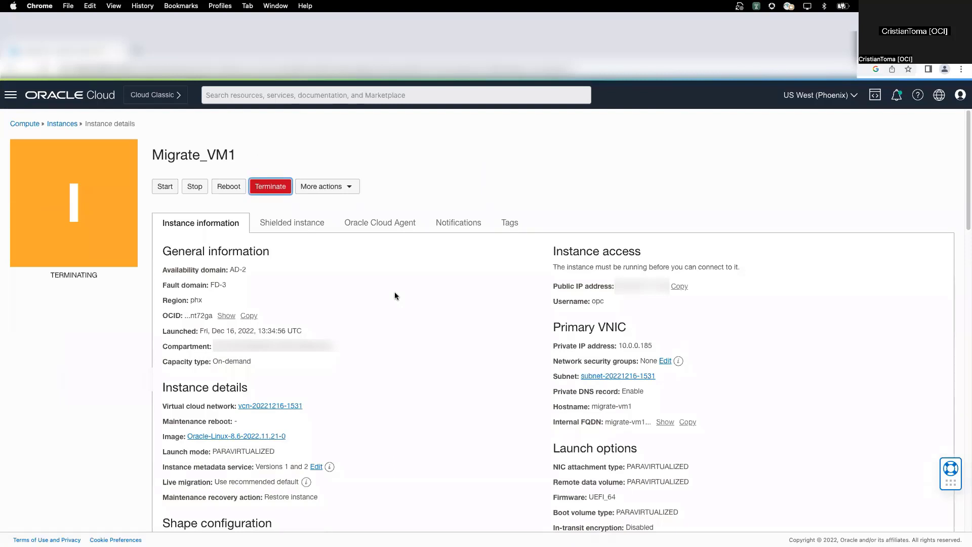
{"action": "left_click_drag", "start_coordinate": [248, 269], "coordinate": [161, 271]}
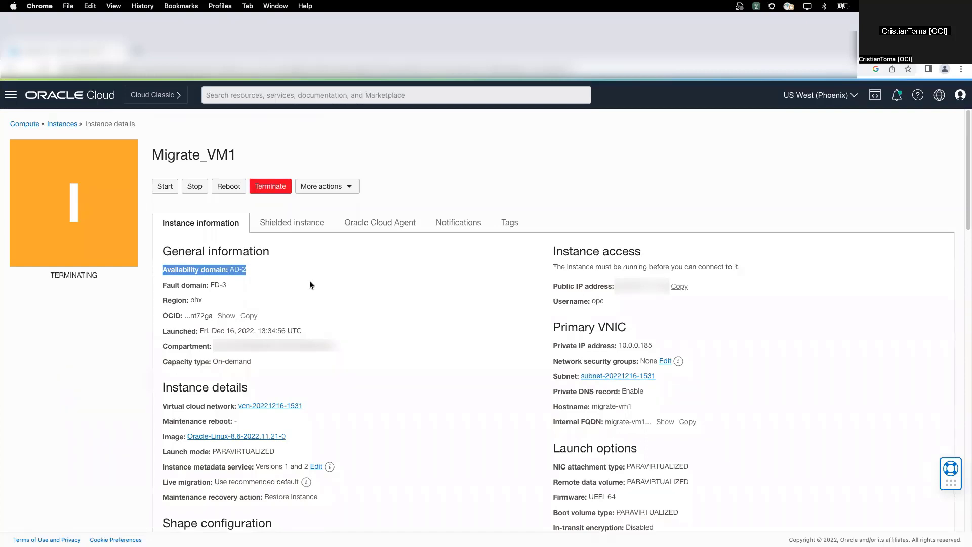
Find BootV_bck among the boot volume backups and start restoring a boot volume from it.
{"action": "left_click", "coordinate": [10, 95]}
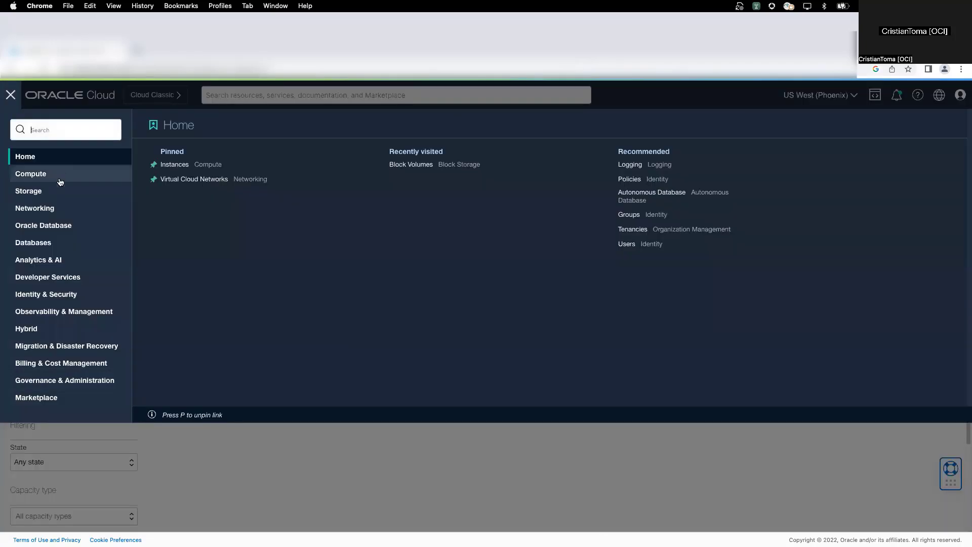
{"action": "left_click", "coordinate": [93, 193]}
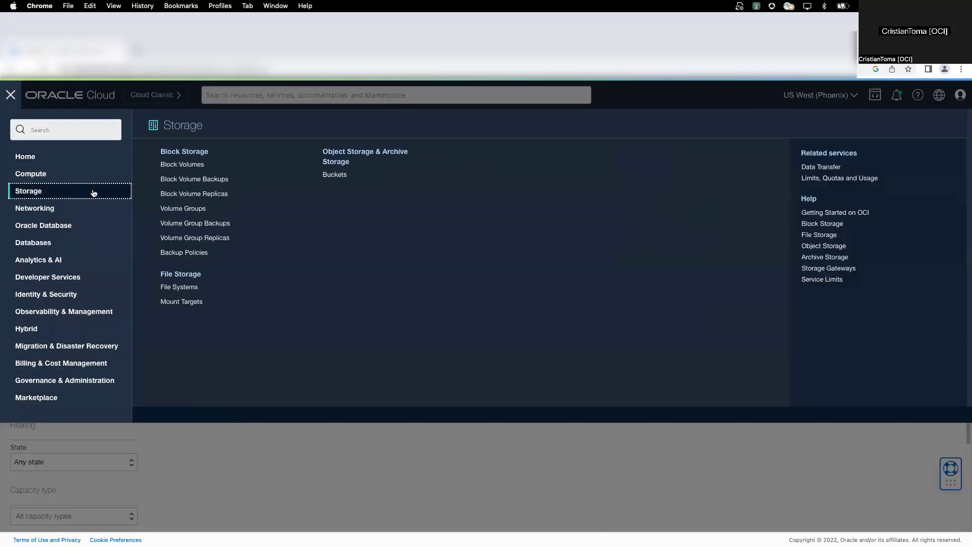
{"action": "left_click", "coordinate": [199, 164]}
{"action": "left_click_drag", "start_coordinate": [69, 138], "coordinate": [10, 137]}
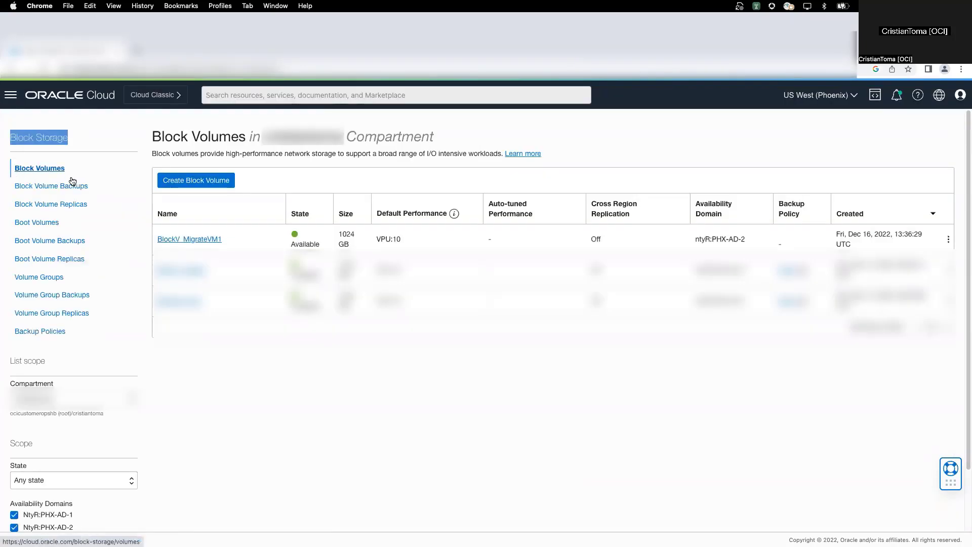
{"action": "left_click", "coordinate": [61, 243]}
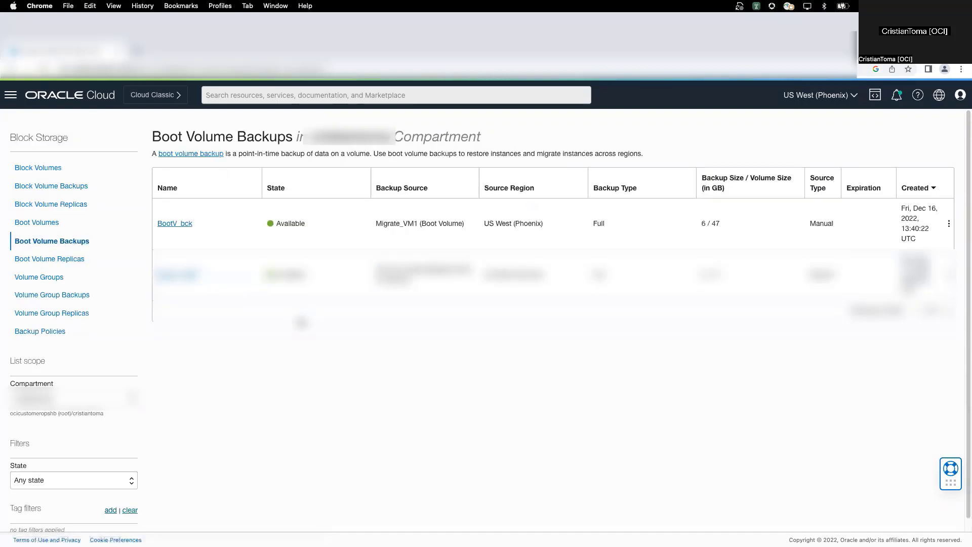
{"action": "left_click", "coordinate": [949, 224]}
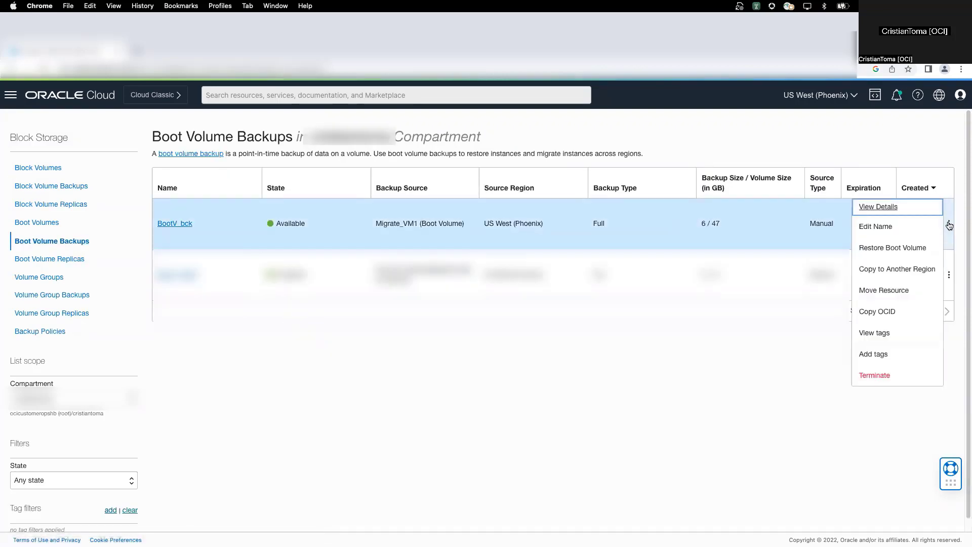
{"action": "left_click", "coordinate": [882, 248]}
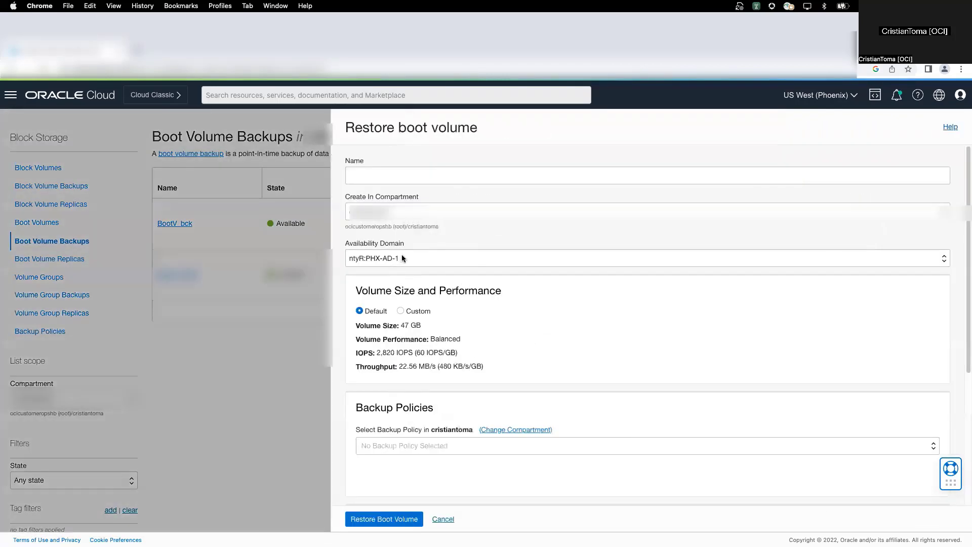
Restore the boot volume in availability domain ntyR:PHX-AD-3 under the name BootV_restore_anotherAD with default size and performance.
{"action": "left_click", "coordinate": [401, 255]}
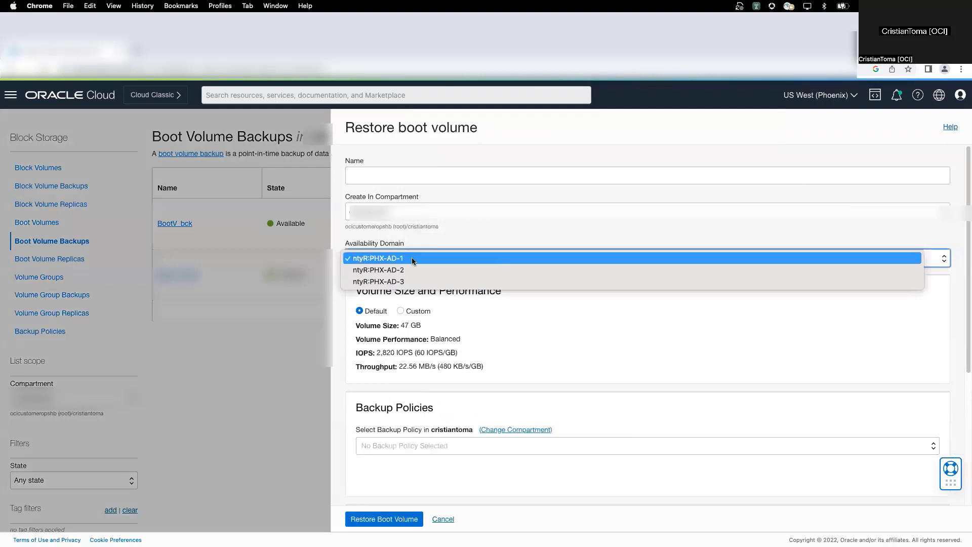
{"action": "left_click", "coordinate": [408, 281]}
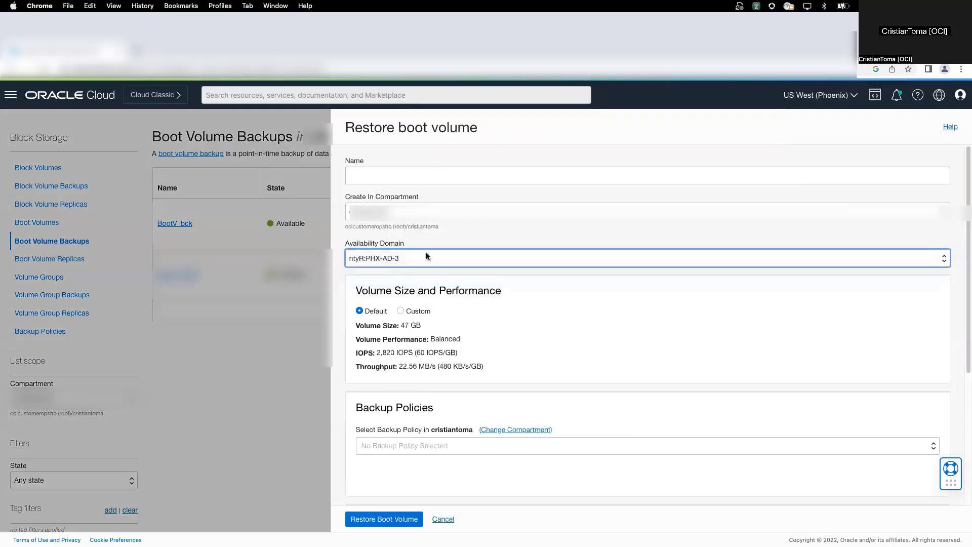
{"action": "left_click", "coordinate": [365, 172]}
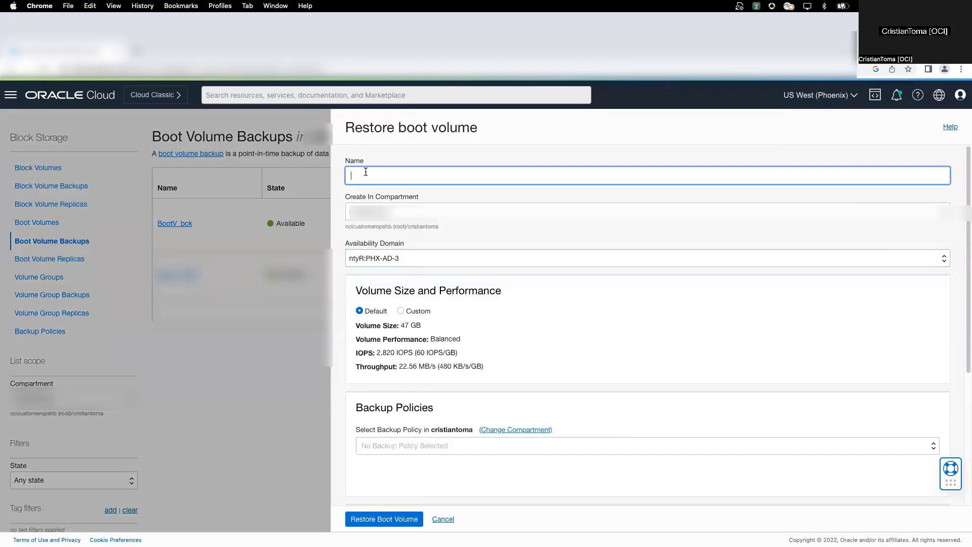
{"action": "type", "text": "BootV_restore_anotherAD"}
{"action": "scroll", "coordinate": [551, 343], "scroll_direction": "down", "scroll_amount": 5}
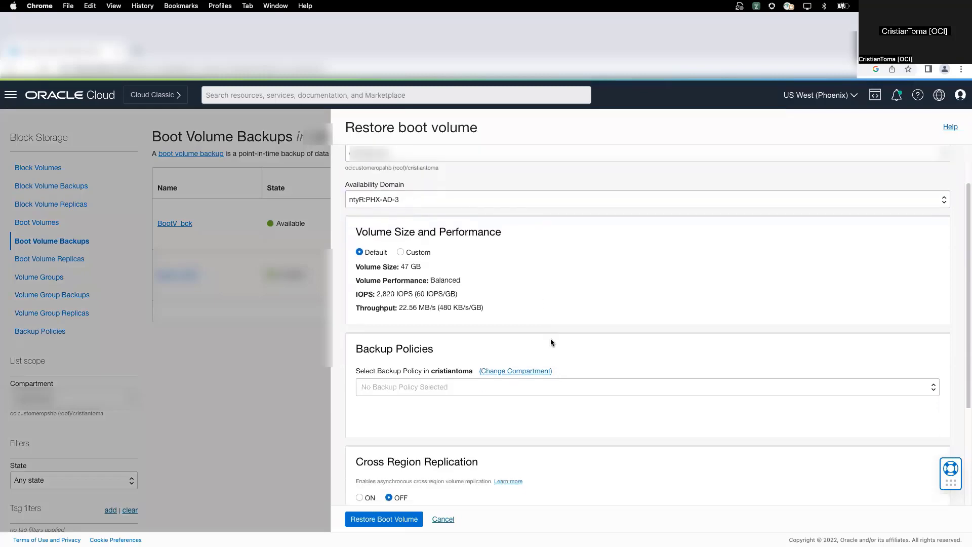
{"action": "left_click", "coordinate": [382, 519]}
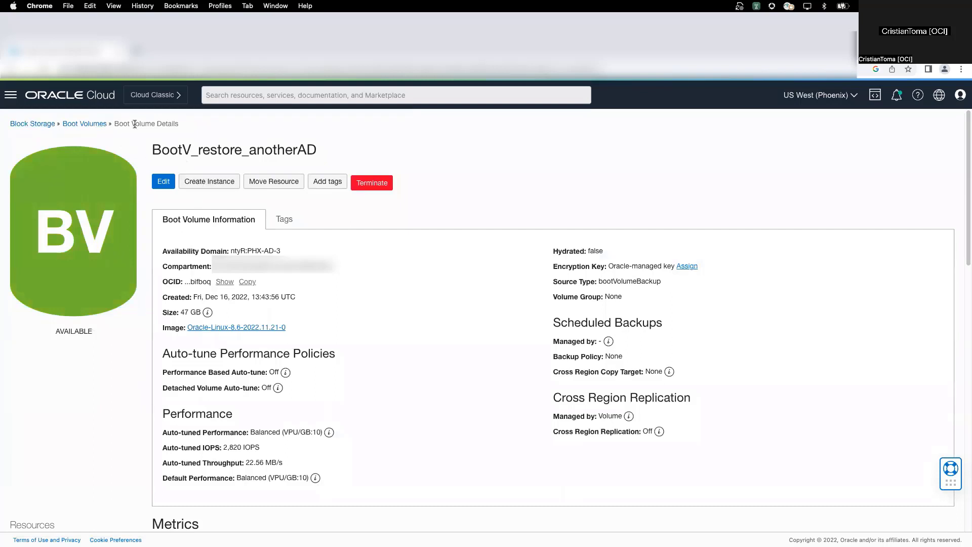
Create a compute instance named VM_restoredBootV in AD 3 from the restored boot volume, using a pasted public SSH key, and check its provisioning.
{"action": "left_click", "coordinate": [214, 183]}
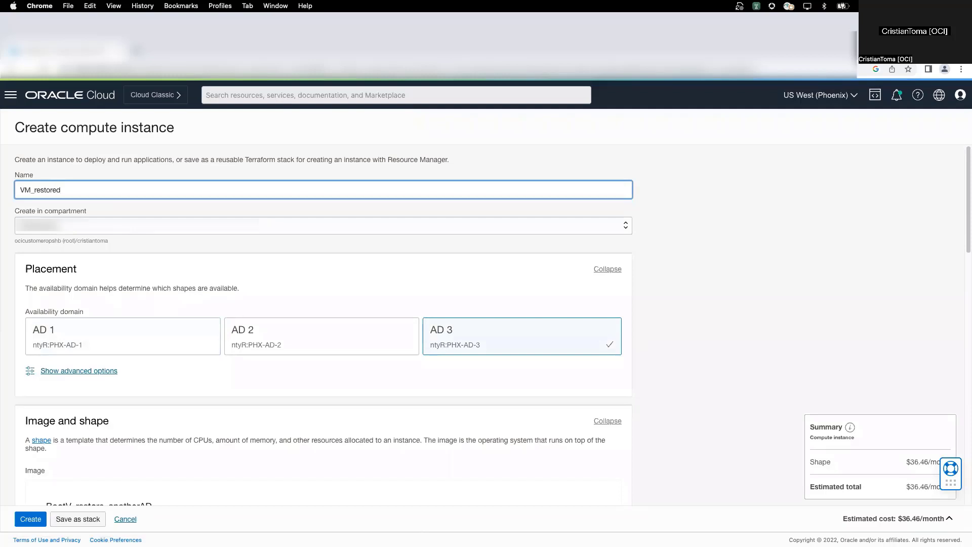
{"action": "scroll", "coordinate": [334, 433], "scroll_direction": "down", "scroll_amount": 15}
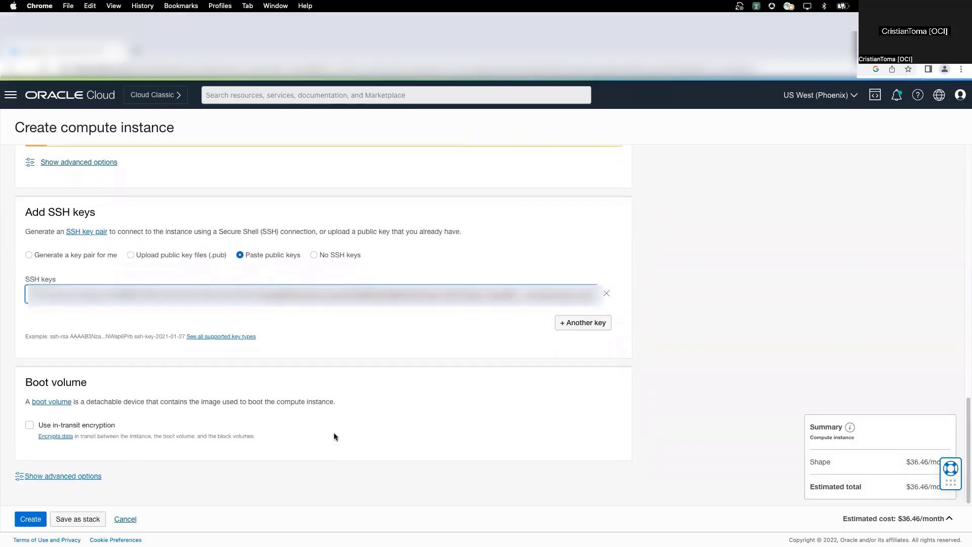
{"action": "left_click", "coordinate": [30, 518]}
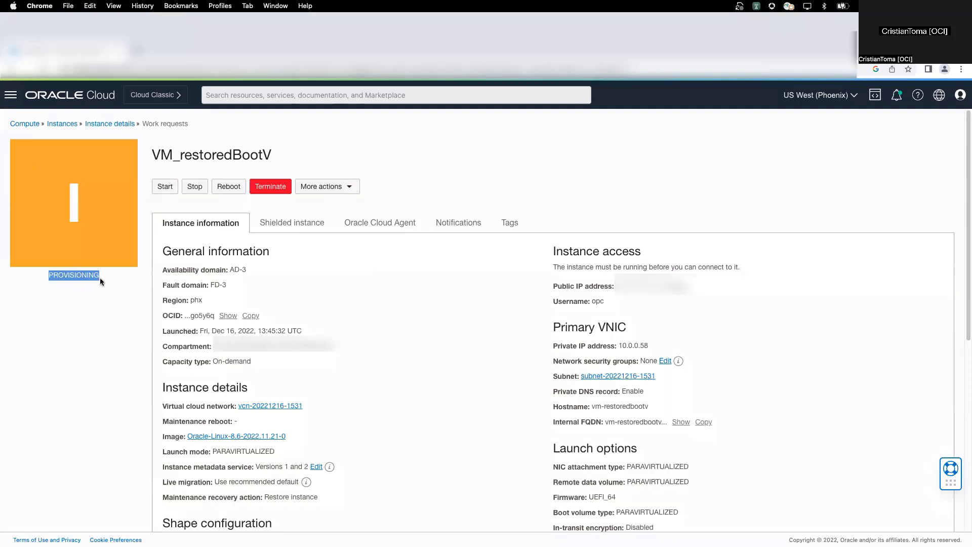
{"action": "left_click_drag", "start_coordinate": [99, 277], "coordinate": [44, 277]}
{"action": "scroll", "coordinate": [394, 330], "scroll_direction": "down", "scroll_amount": 1}
{"action": "scroll", "coordinate": [395, 331], "scroll_direction": "up", "scroll_amount": 1}
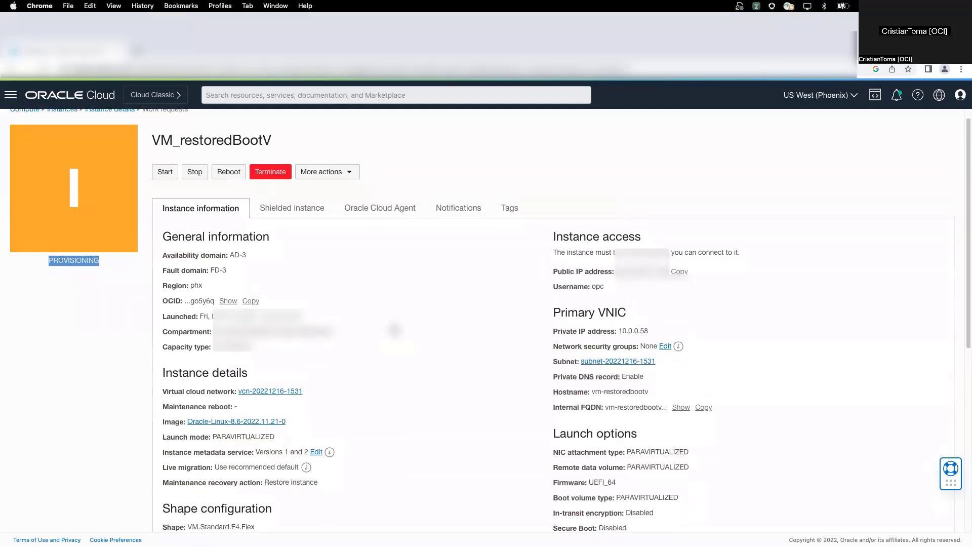
{"action": "scroll", "coordinate": [395, 330], "scroll_direction": "up", "scroll_amount": 1}
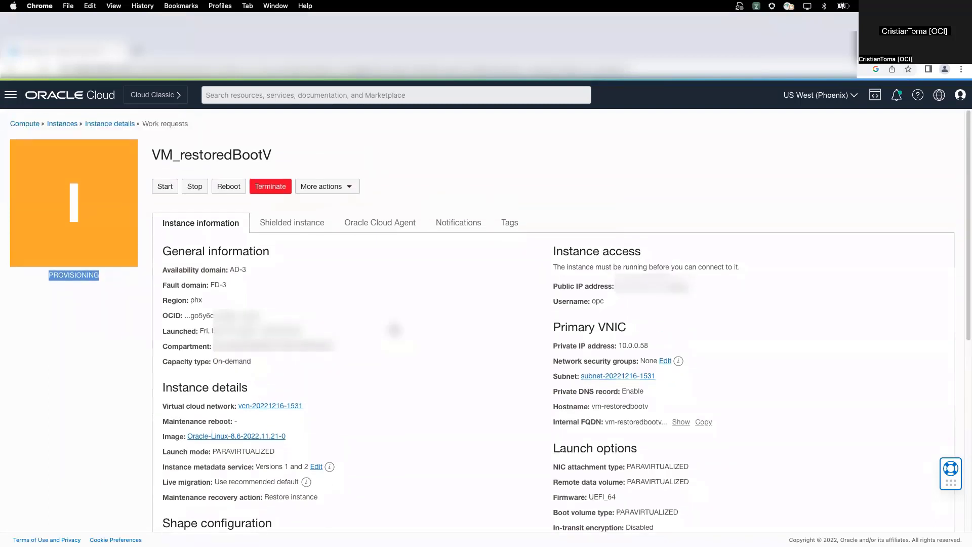
Check the new instance's availability domain, find BlockV_bck among the block volume backups and start restoring a block volume from it.
{"action": "left_click_drag", "start_coordinate": [247, 270], "coordinate": [163, 268]}
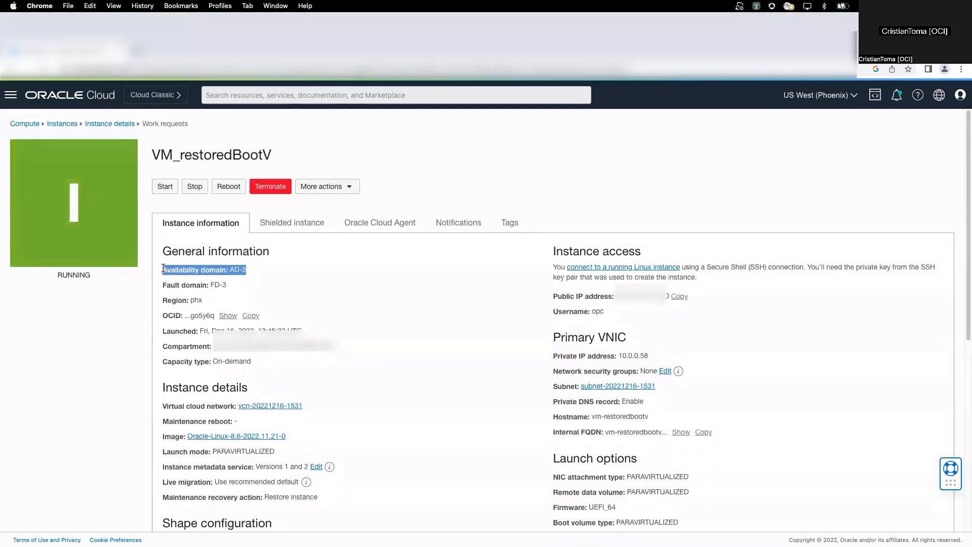
{"action": "left_click", "coordinate": [11, 94]}
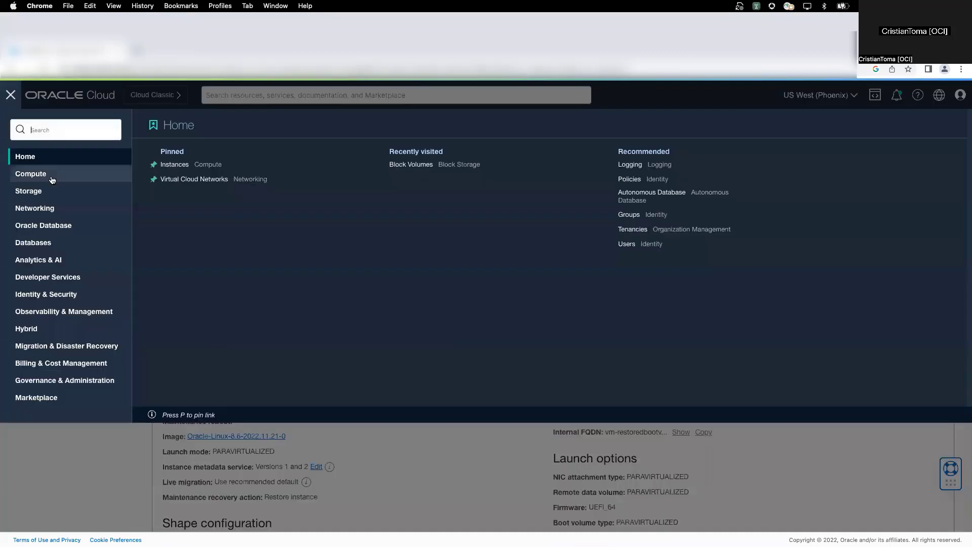
{"action": "left_click", "coordinate": [48, 195]}
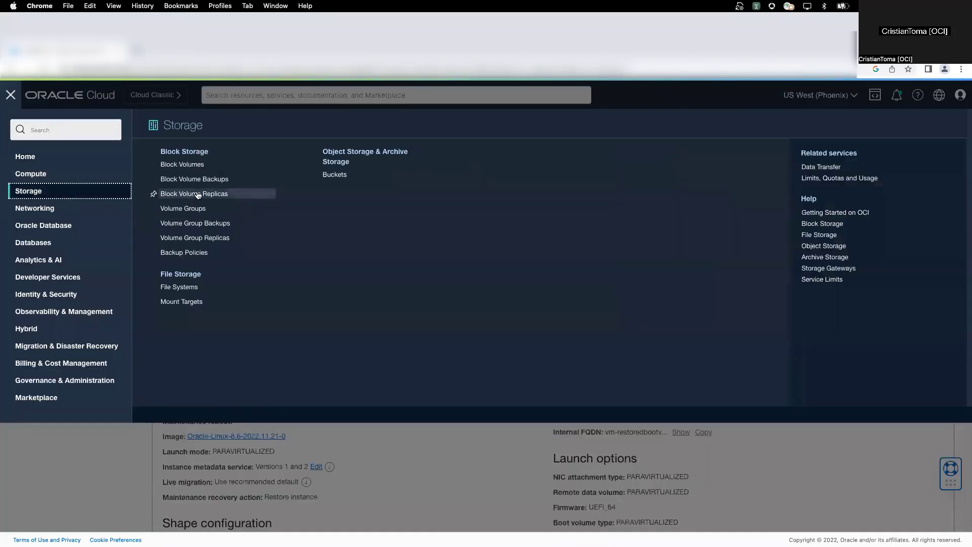
{"action": "left_click", "coordinate": [204, 165]}
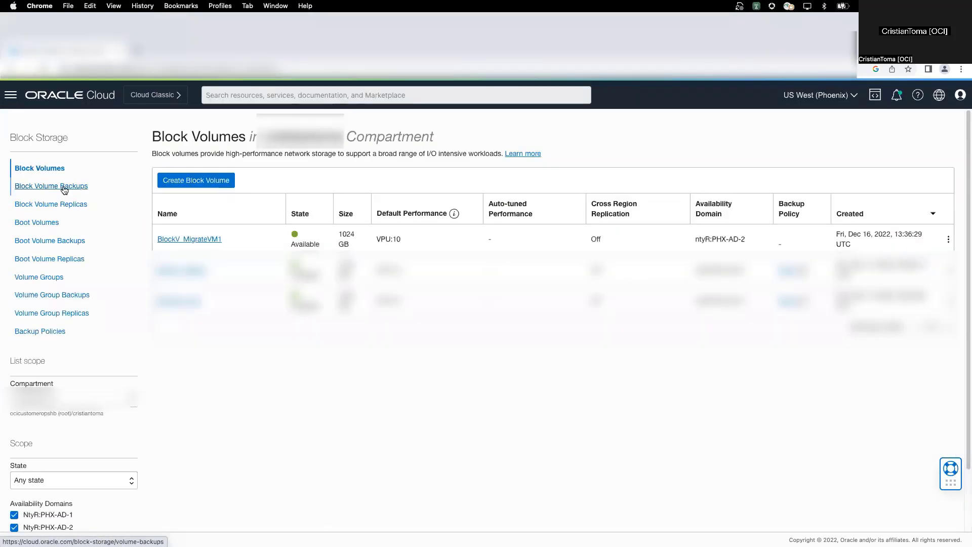
{"action": "left_click", "coordinate": [62, 188]}
{"action": "left_click", "coordinate": [946, 211]}
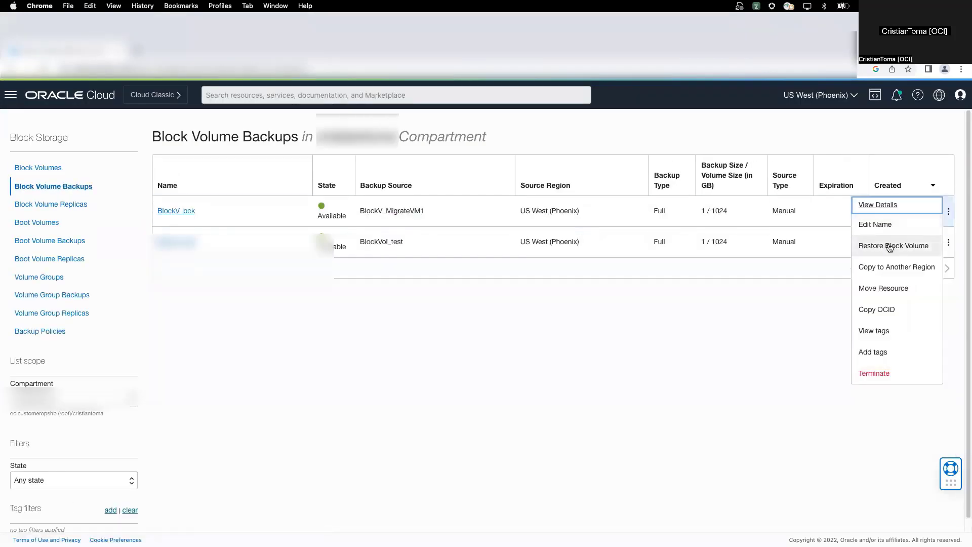
{"action": "left_click", "coordinate": [888, 245]}
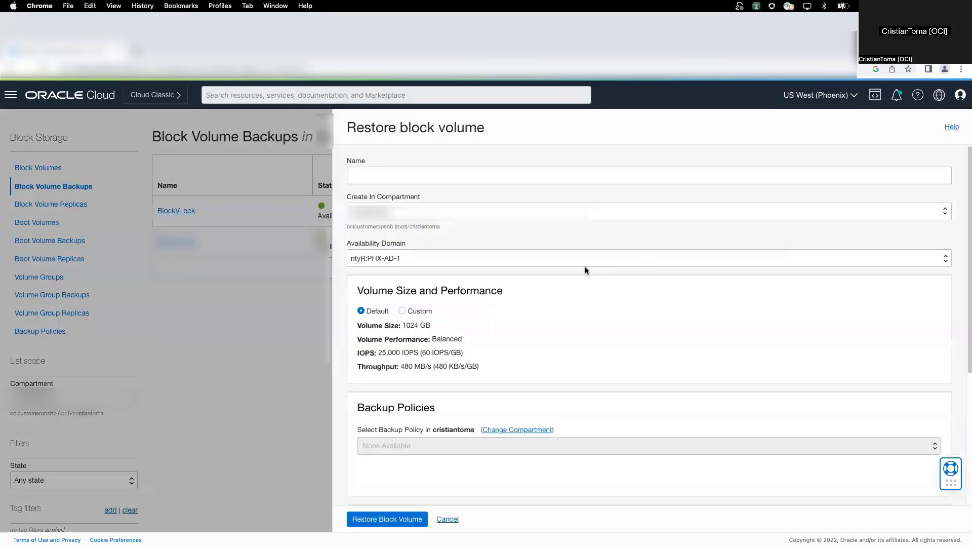
Restore the block volume in availability domain ntyR:PHX-AD-3 as BlockV_restore_sameAD with default size and performance, and check it among the block volumes.
{"action": "left_click", "coordinate": [415, 258]}
{"action": "left_click", "coordinate": [399, 280]}
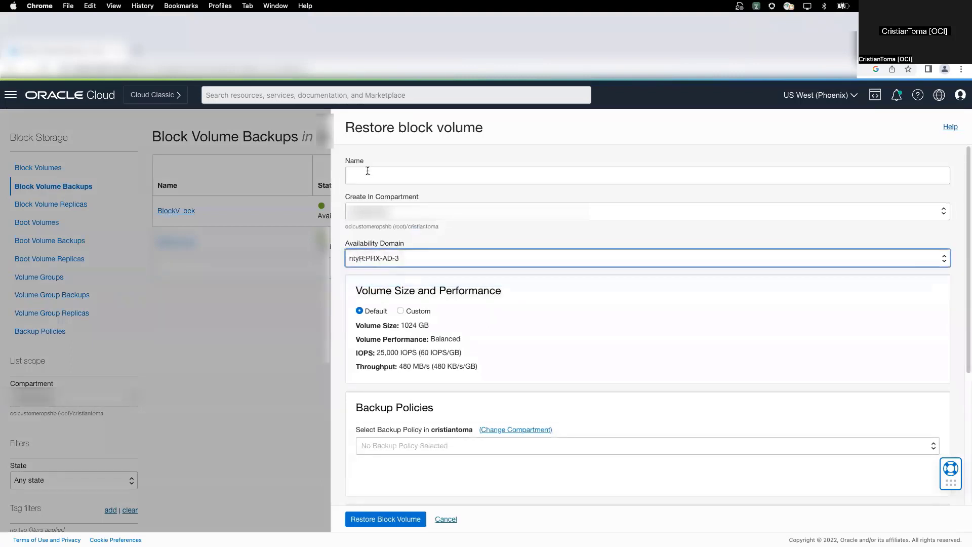
{"action": "left_click", "coordinate": [367, 171]}
{"action": "type", "text": "BlockV_restore"}
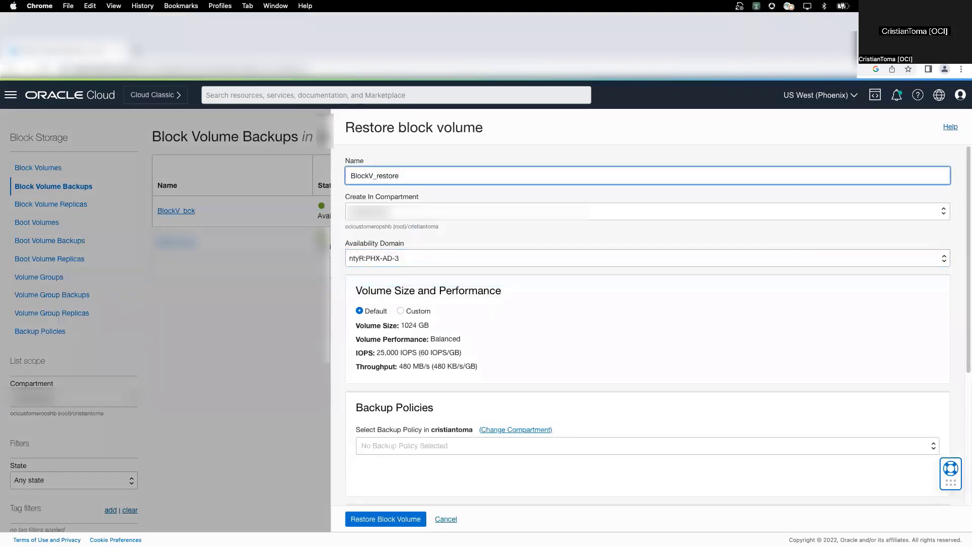
{"action": "type", "text": "_sameA"}
{"action": "scroll", "coordinate": [375, 314], "scroll_direction": "down", "scroll_amount": 5}
{"action": "left_click", "coordinate": [369, 520]}
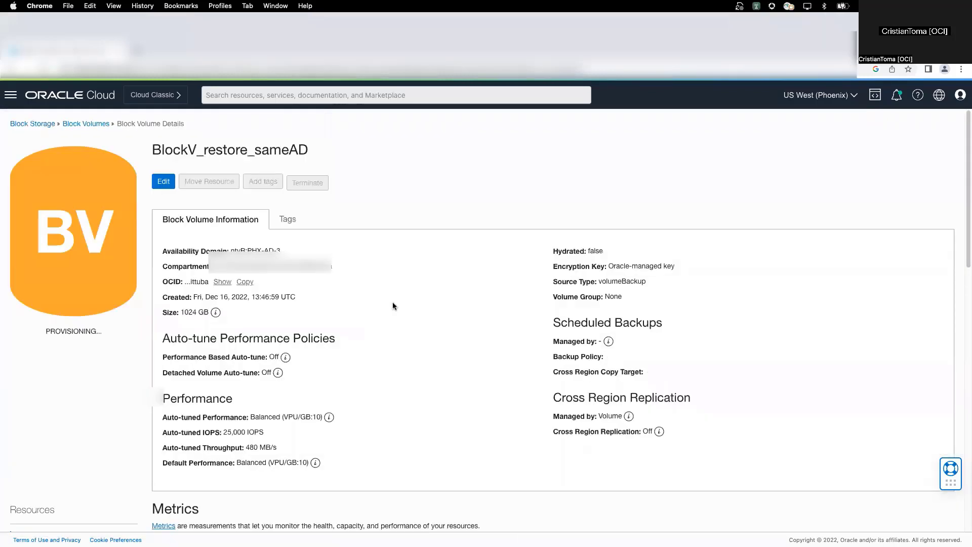
{"action": "left_click", "coordinate": [84, 124]}
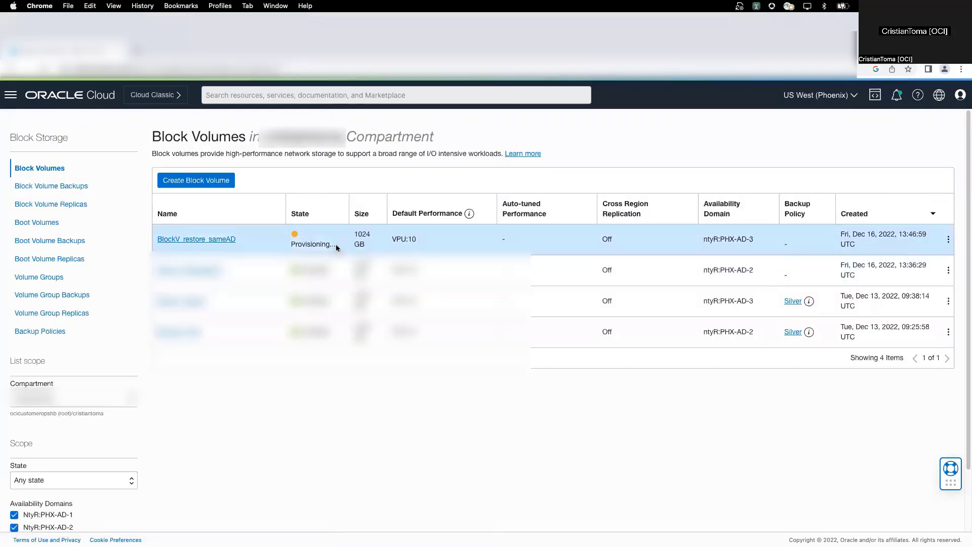
Open the vm_otherAD compute instance and show its attached block volumes.
{"action": "left_click", "coordinate": [11, 95]}
{"action": "left_click", "coordinate": [50, 177]}
{"action": "left_click", "coordinate": [175, 180]}
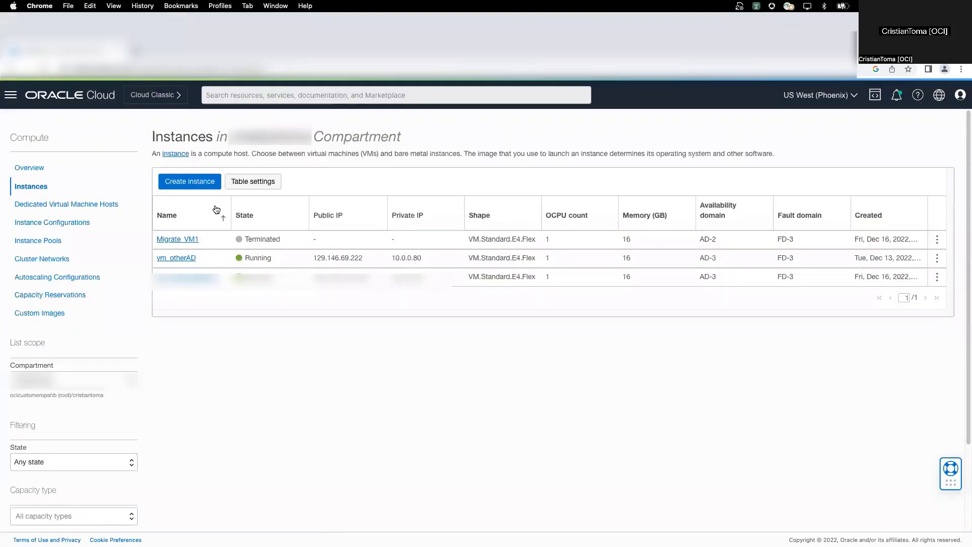
{"action": "left_click", "coordinate": [187, 259]}
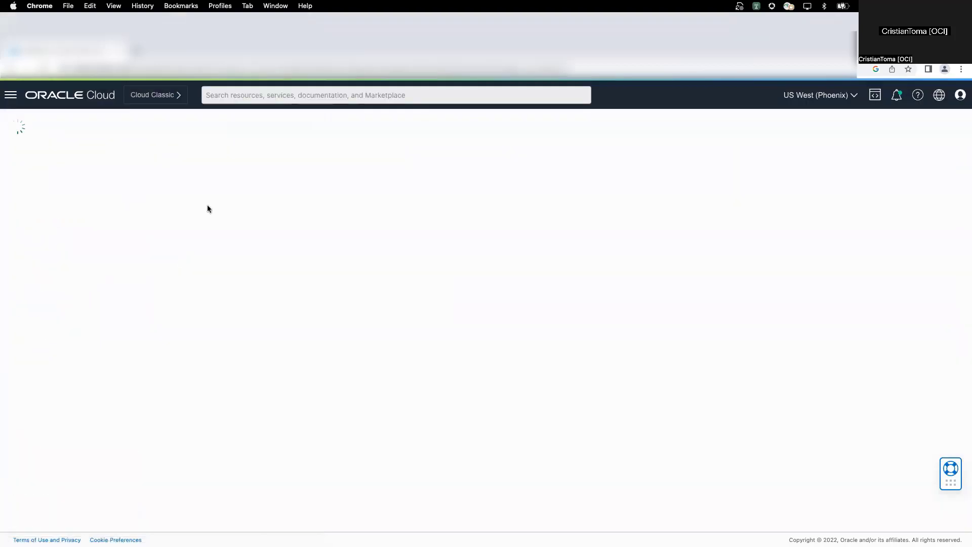
{"action": "scroll", "coordinate": [360, 255], "scroll_direction": "down", "scroll_amount": 10}
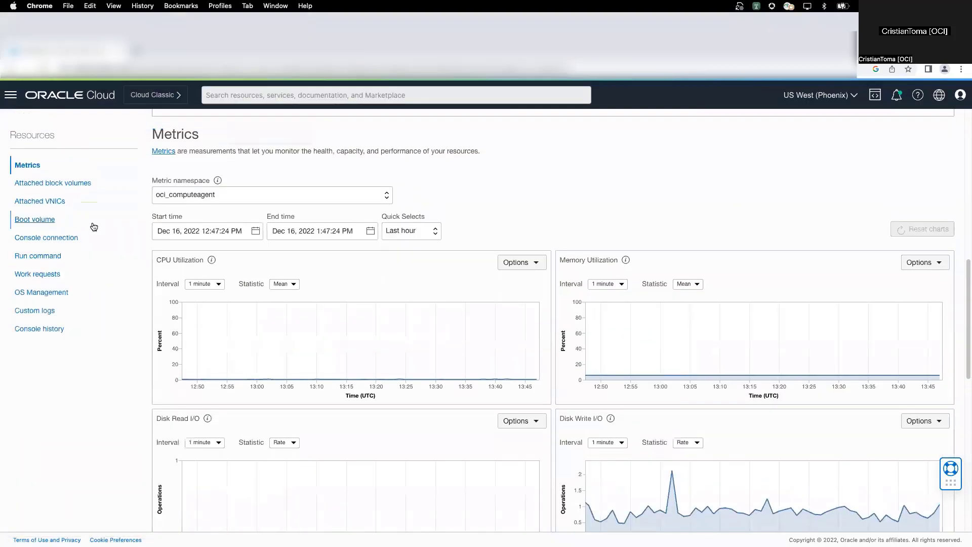
{"action": "left_click", "coordinate": [48, 183]}
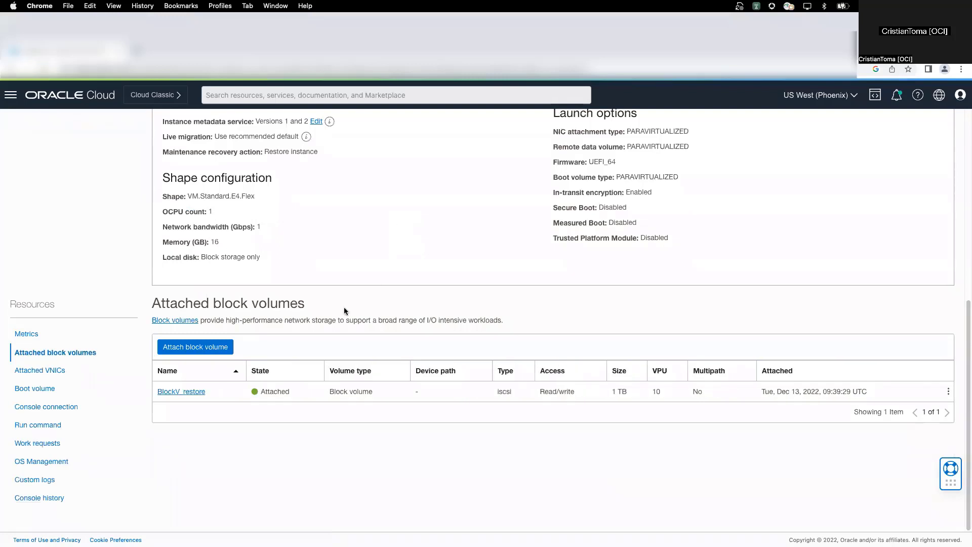
Attach BlockV_restore_sameAD to vm_otherAD with the automatically chosen attachment type and read/write access, and read the iSCSI connect and disconnect notes.
{"action": "left_click", "coordinate": [192, 348]}
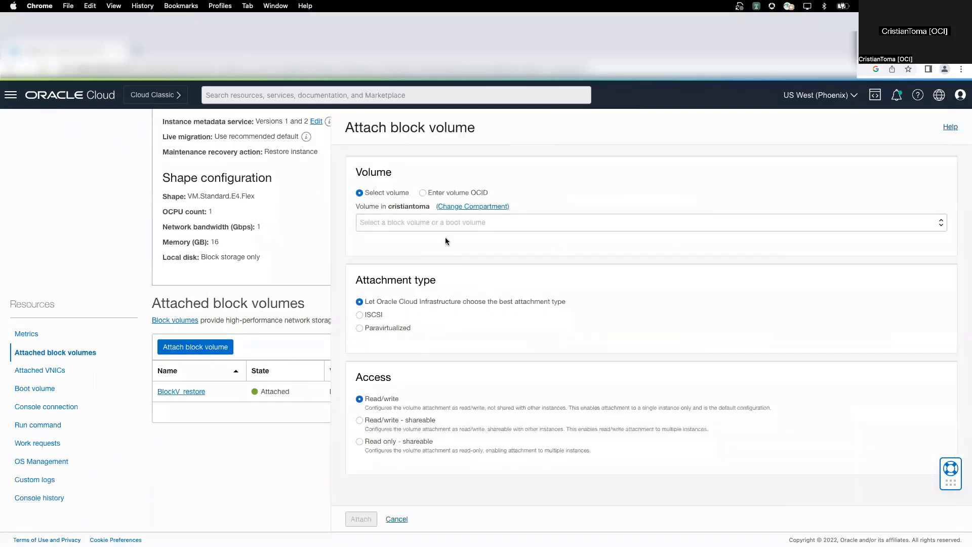
{"action": "left_click", "coordinate": [431, 222]}
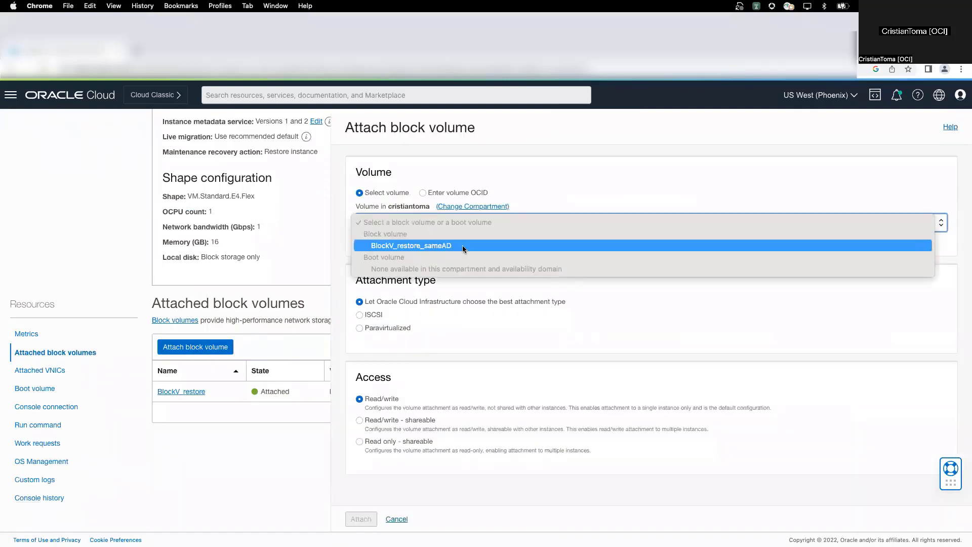
{"action": "left_click", "coordinate": [481, 246]}
{"action": "left_click", "coordinate": [361, 518]}
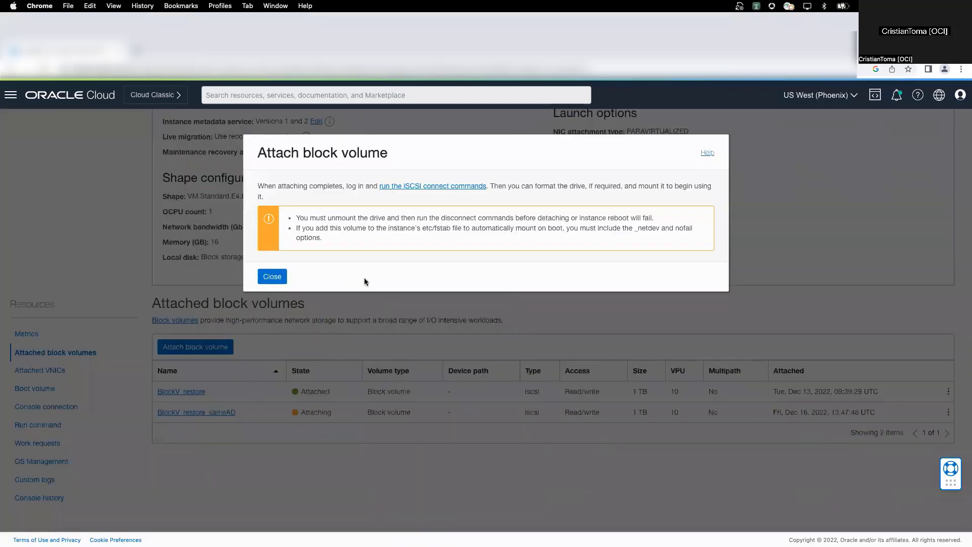
{"action": "left_click_drag", "start_coordinate": [267, 197], "coordinate": [258, 185]}
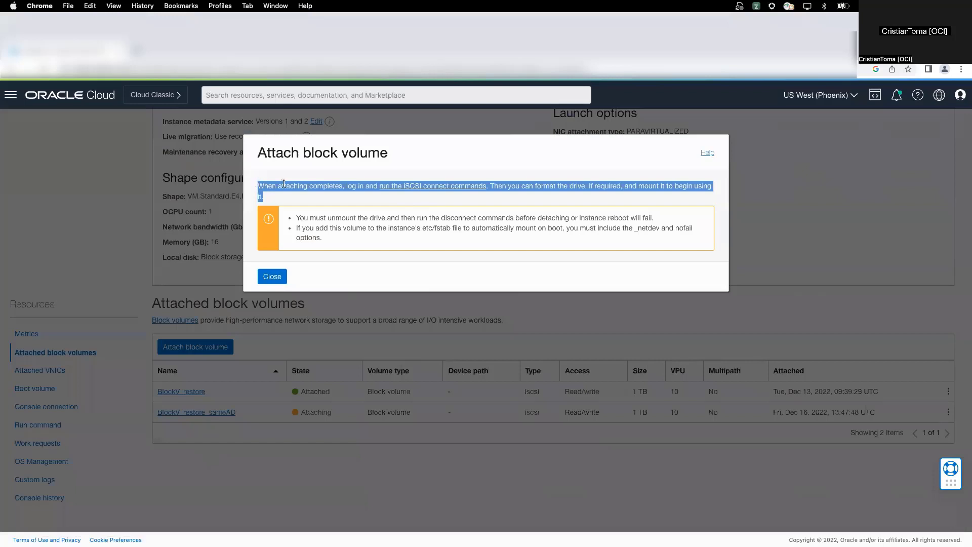
{"action": "left_click", "coordinate": [301, 185]}
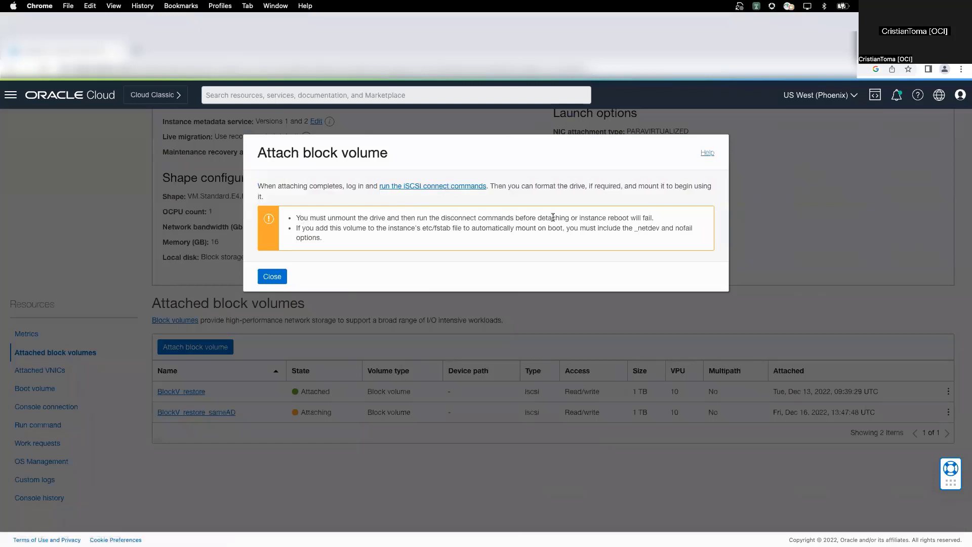
{"action": "left_click_drag", "start_coordinate": [323, 238], "coordinate": [295, 217]}
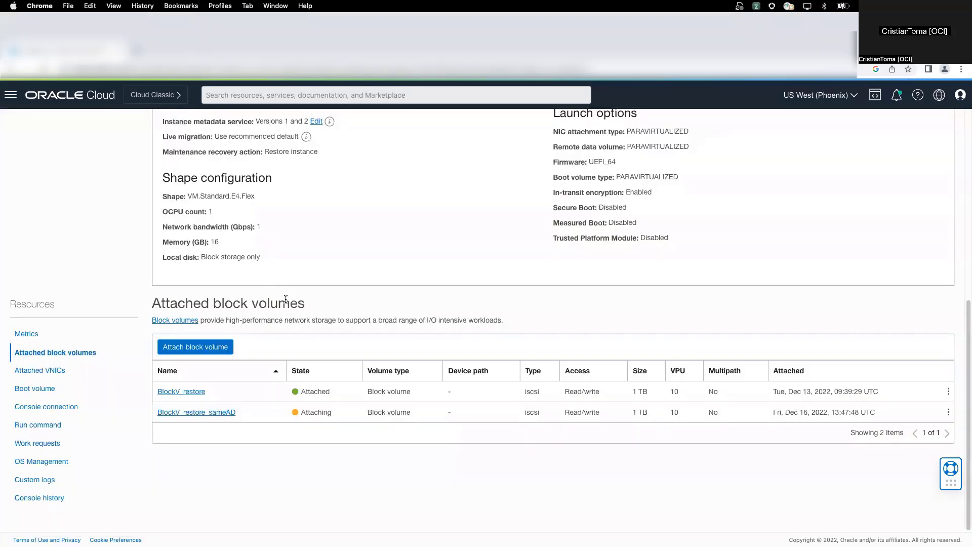
Review the general information of vm_otherAD and check the attachment state of BlockV_restore_sameAD.
{"action": "scroll", "coordinate": [285, 299], "scroll_direction": "up", "scroll_amount": 1}
{"action": "scroll", "coordinate": [285, 299], "scroll_direction": "up", "scroll_amount": 5}
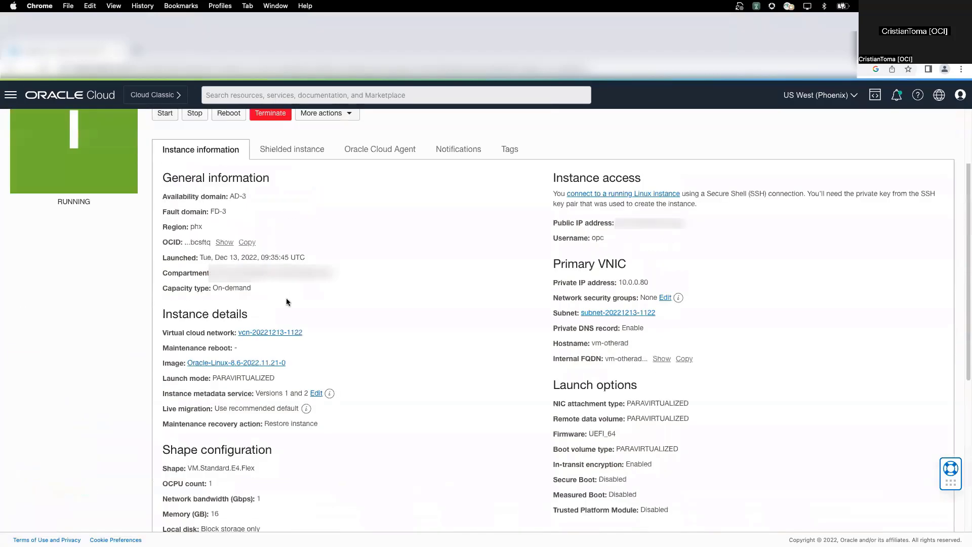
{"action": "scroll", "coordinate": [375, 320], "scroll_direction": "up", "scroll_amount": 2}
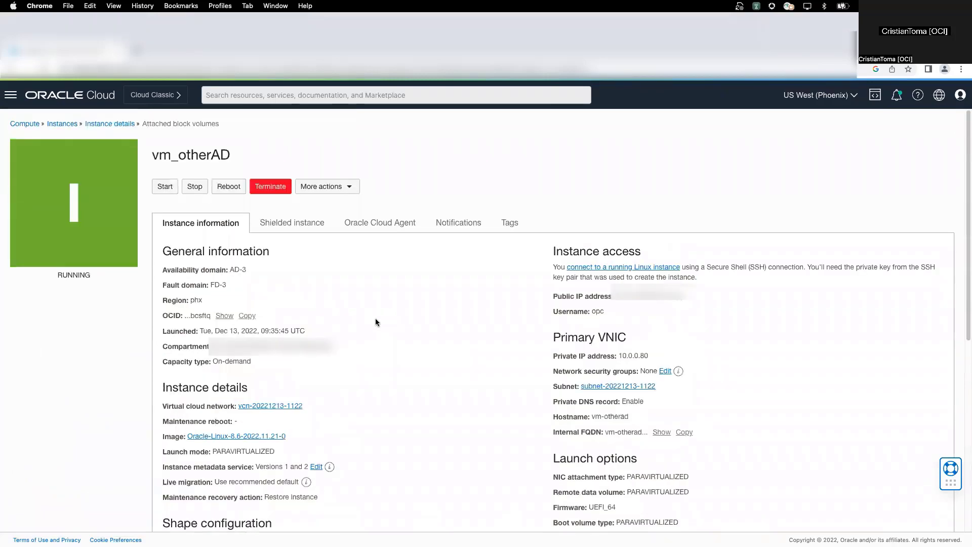
{"action": "scroll", "coordinate": [375, 321], "scroll_direction": "down", "scroll_amount": 6}
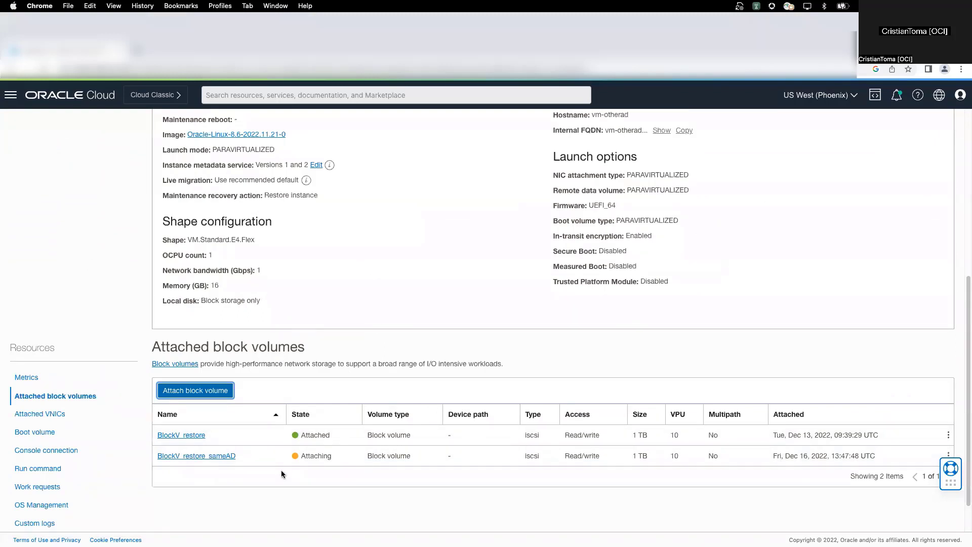
{"action": "left_click_drag", "start_coordinate": [333, 454], "coordinate": [300, 455]}
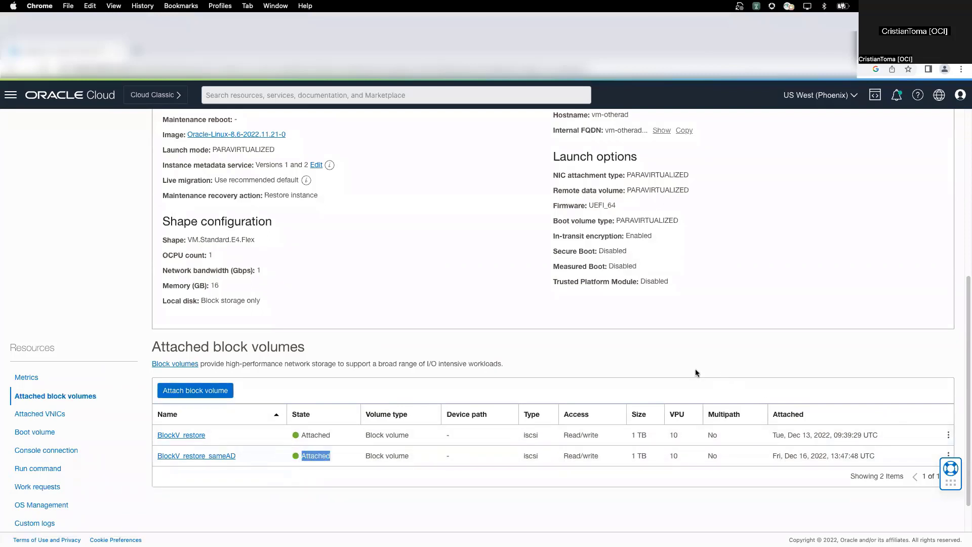
{"action": "scroll", "coordinate": [693, 367], "scroll_direction": "up", "scroll_amount": 10}
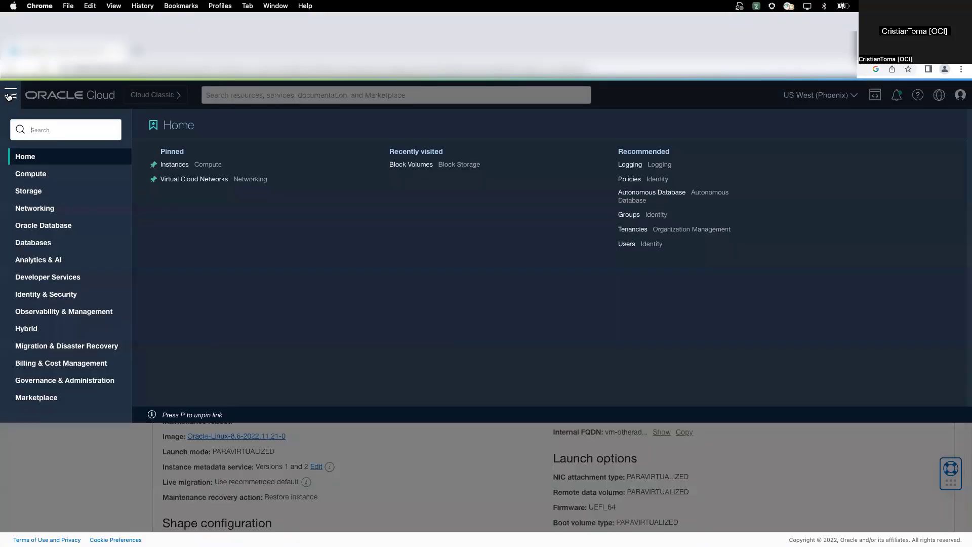
Review the boot volume backups and block volume backups in the compartment.
{"action": "left_click", "coordinate": [11, 95]}
{"action": "left_click", "coordinate": [48, 190]}
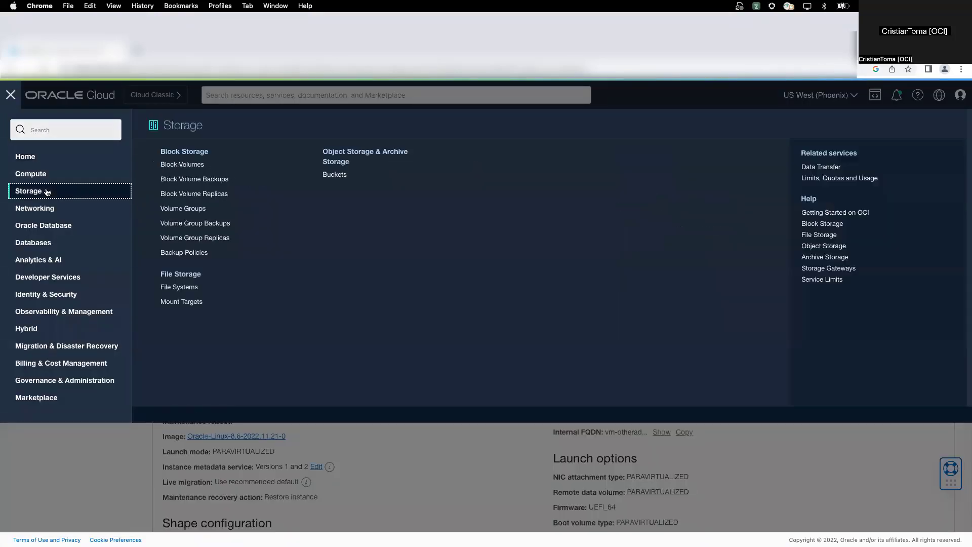
{"action": "left_click", "coordinate": [204, 166]}
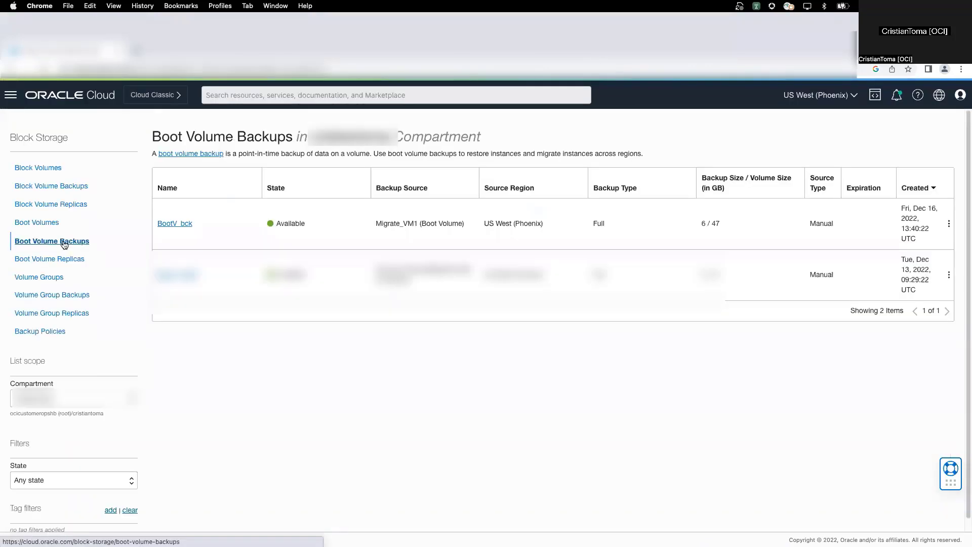
{"action": "left_click", "coordinate": [60, 188]}
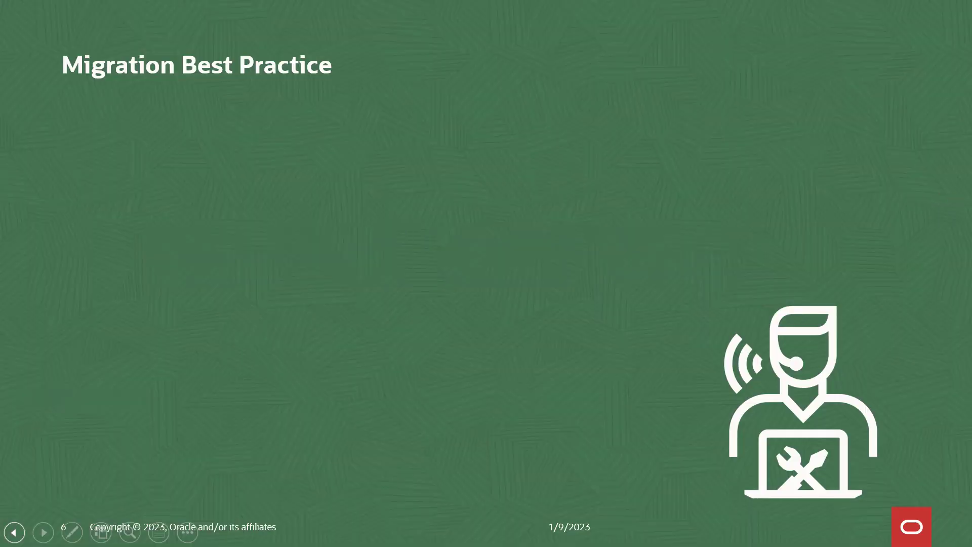
{"action": "key", "text": "Right"}
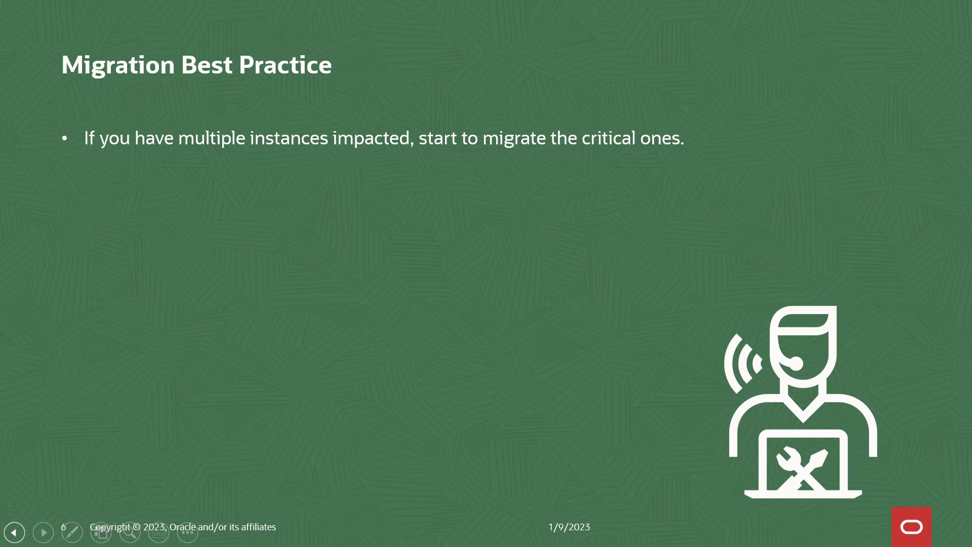